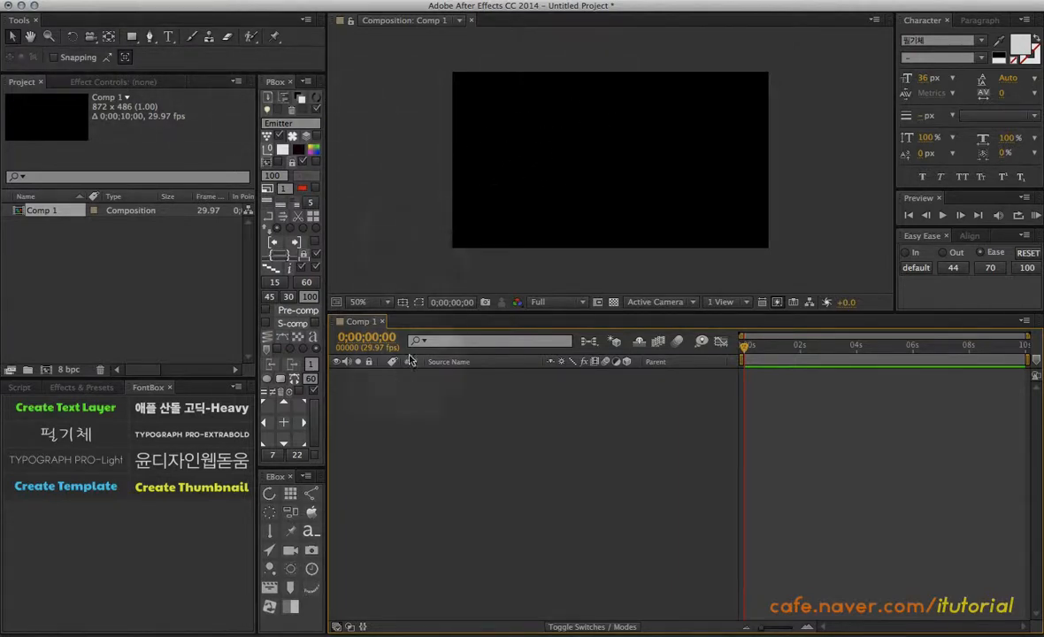
pyautogui.click(148, 38)
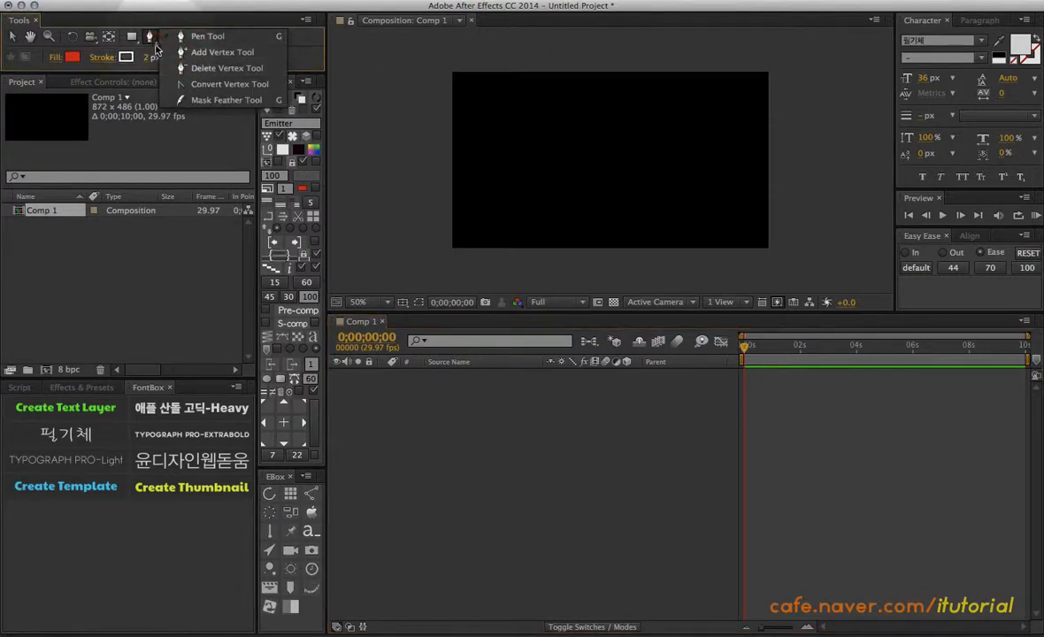
pyautogui.click(150, 41)
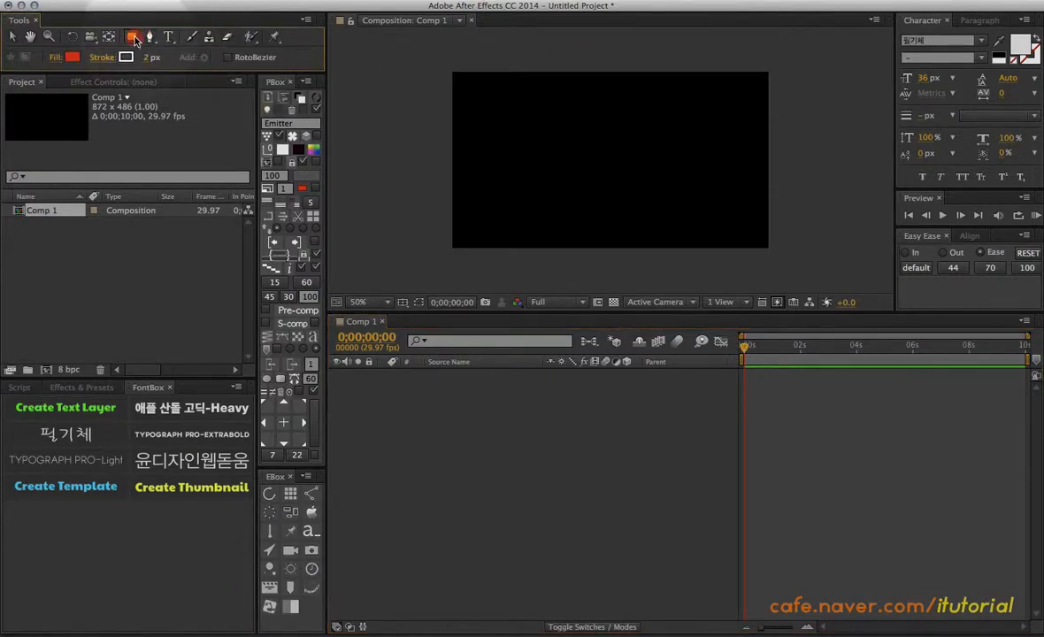
pyautogui.click(134, 38)
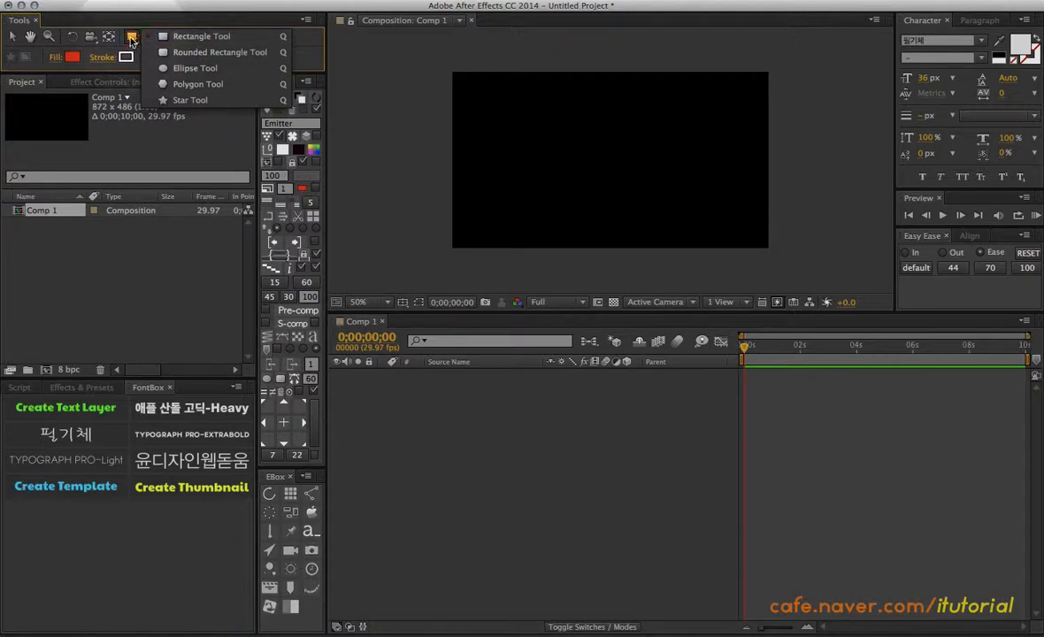
pyautogui.click(154, 41)
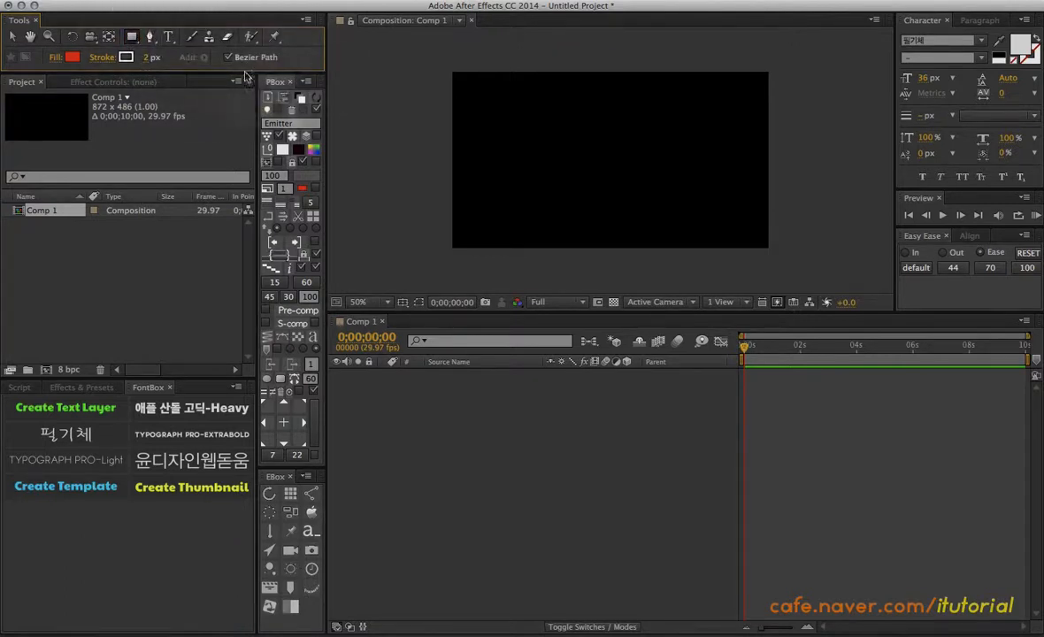
# - Draw an open curved shape in the composition with the Pen tool, ending in a rounded bend
pyautogui.press('g')
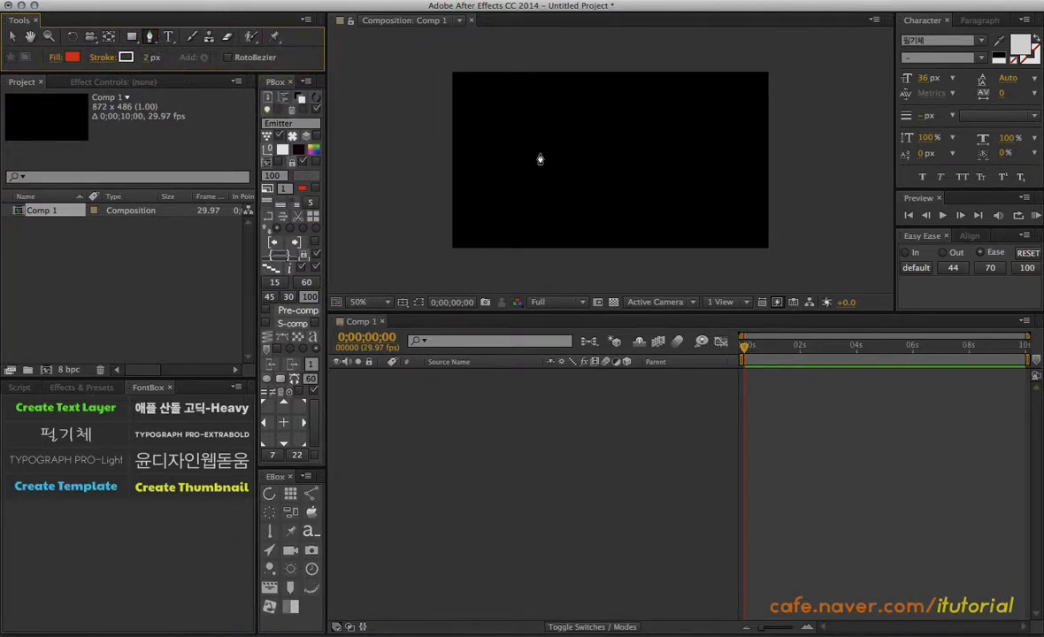
pyautogui.click(610, 160)
pyautogui.click(518, 136)
pyautogui.moveTo(607, 101); pyautogui.dragTo(608, 151)
pyautogui.moveTo(586, 201); pyautogui.dragTo(543, 184)
pyautogui.moveTo(563, 138); pyautogui.dragTo(534, 147)
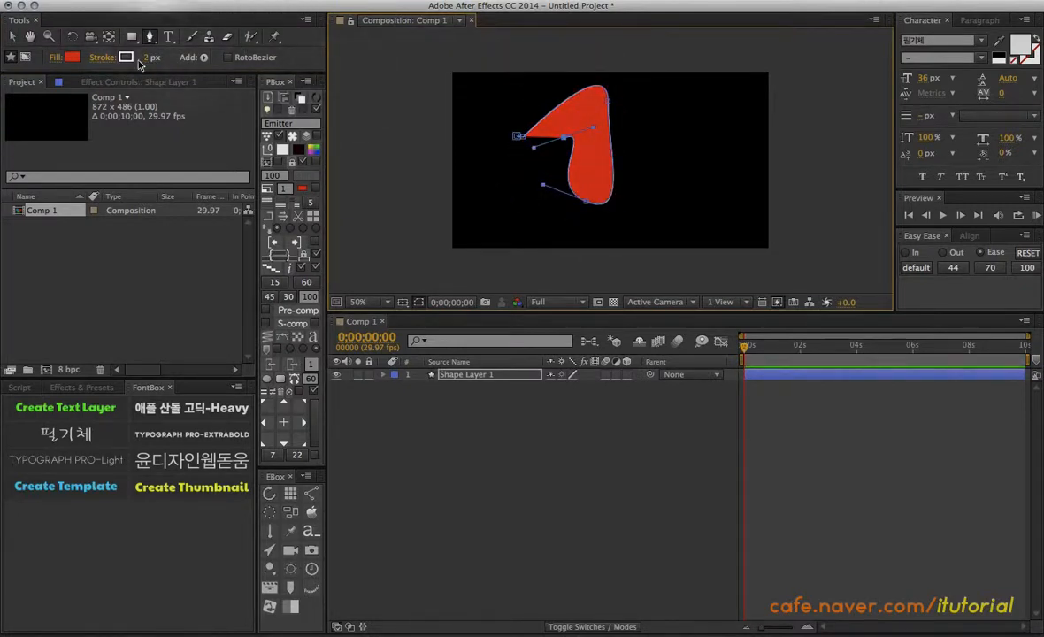
# - Set the curved shape's fill to None so that only the stroke is drawn
pyautogui.click(55, 57)
pyautogui.click(450, 283)
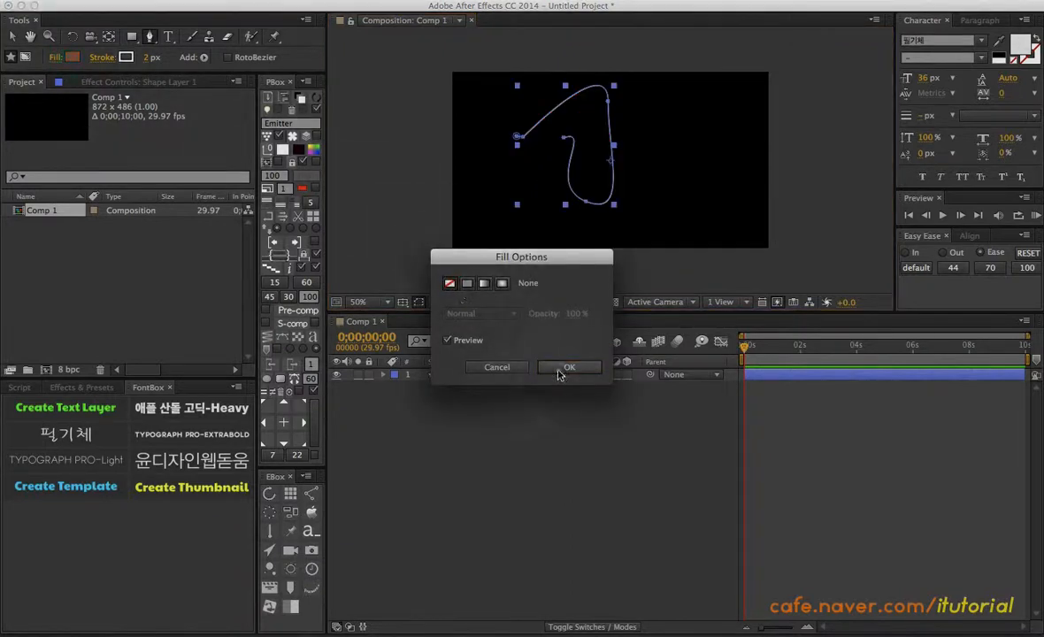
pyautogui.click(569, 366)
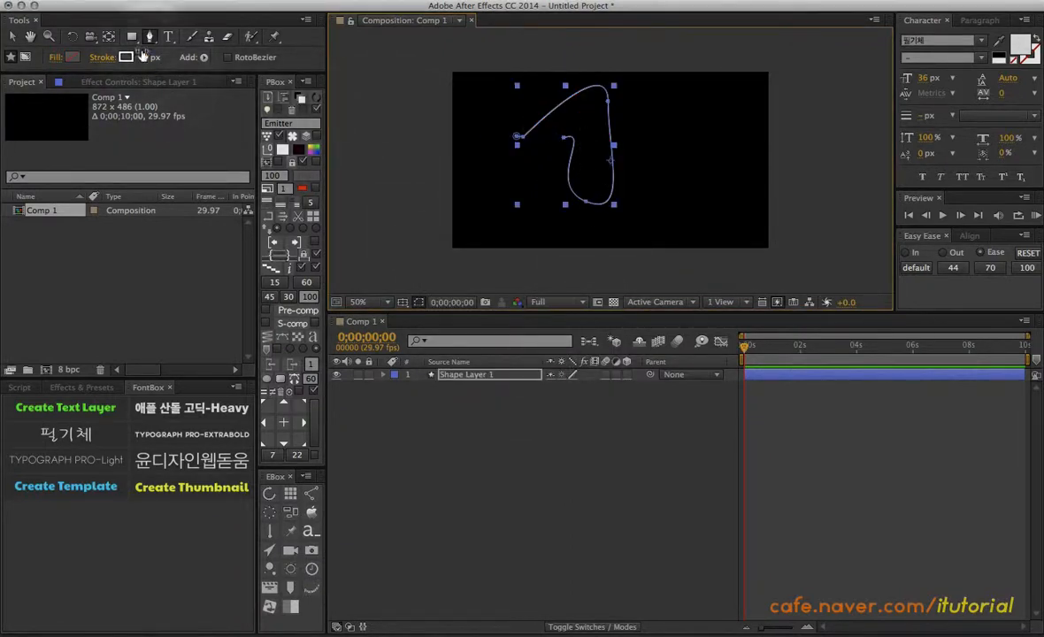
# - Expand the shape layer's contents and Shape 1, and reveal the Path property of Path 1
pyautogui.click(13, 35)
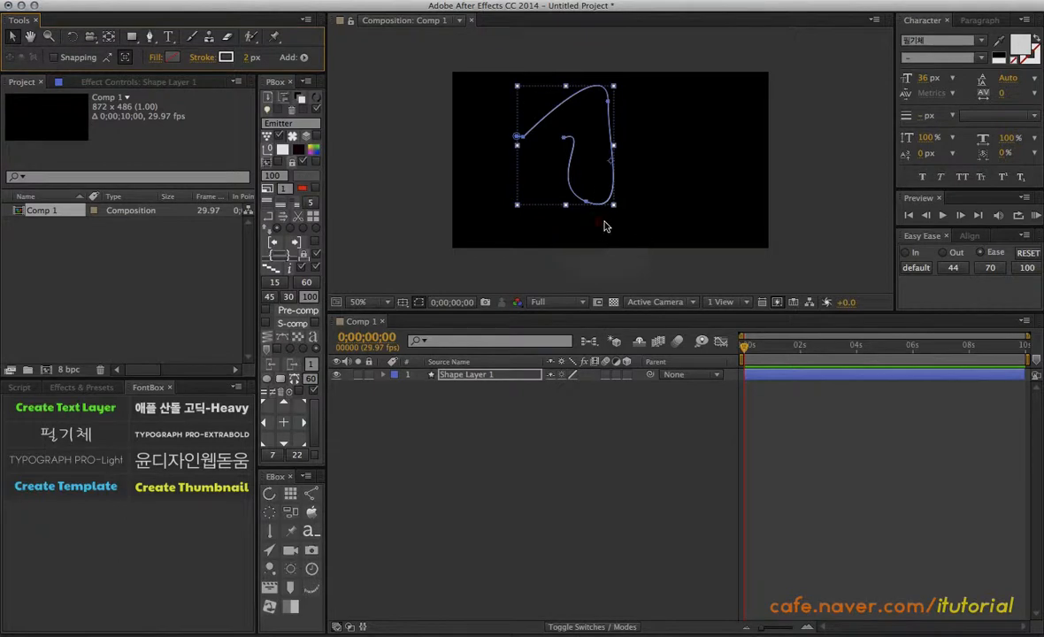
pyautogui.click(605, 227)
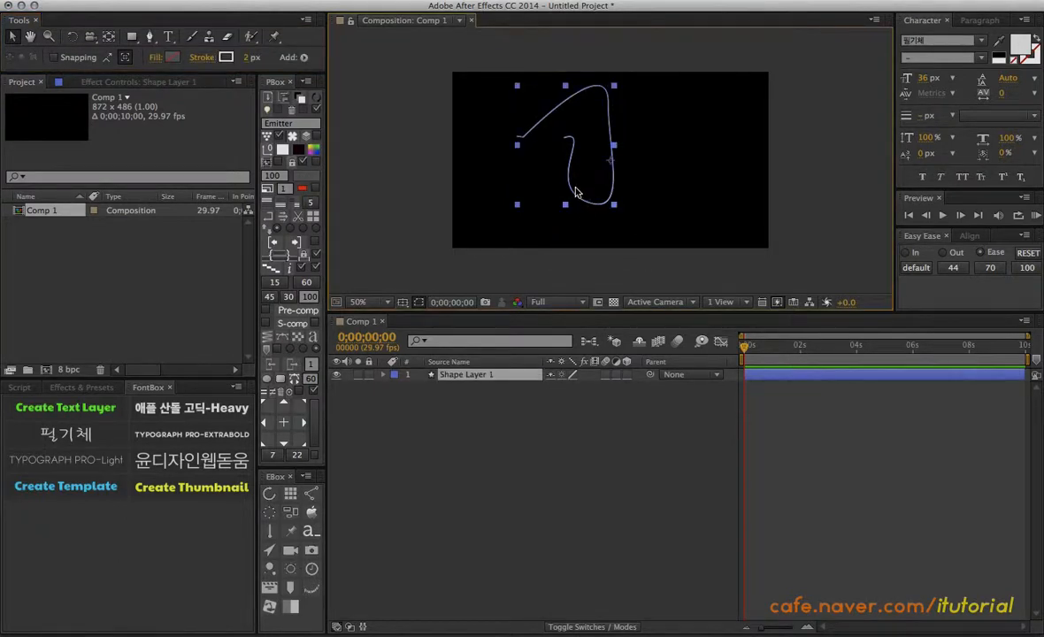
pyautogui.click(383, 374)
pyautogui.click(395, 386)
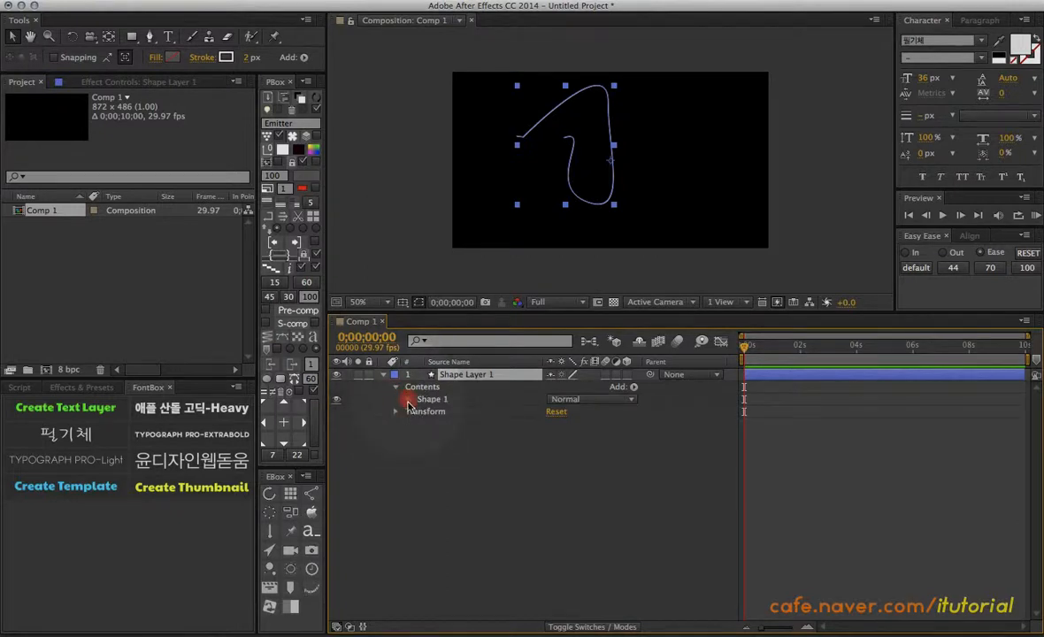
pyautogui.click(409, 400)
pyautogui.click(421, 413)
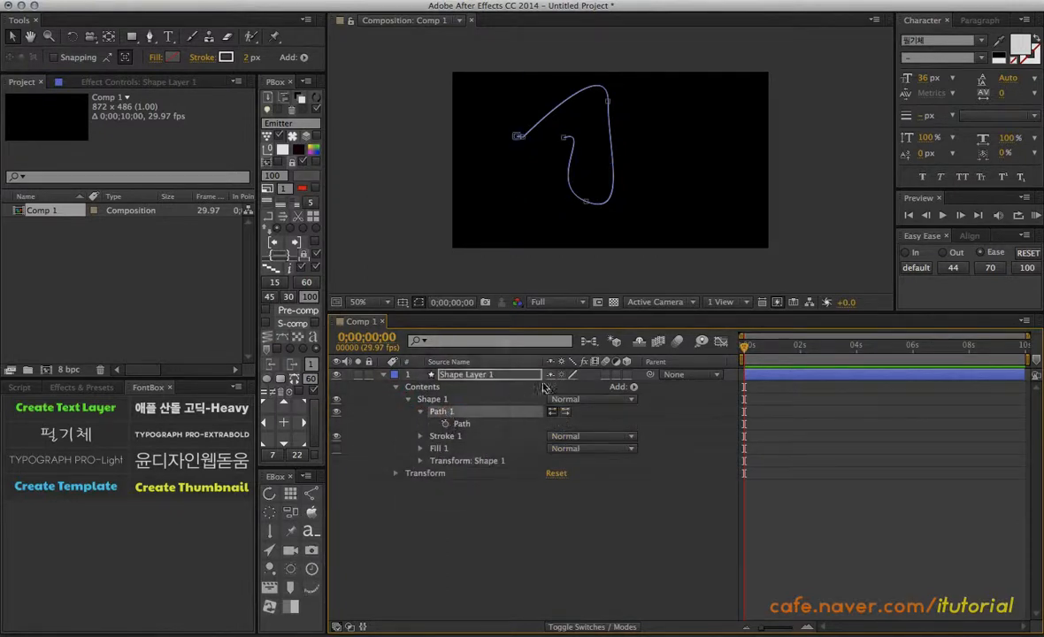
# - Reshape the curve by moving its lowest vertex, and delete the shape layer
pyautogui.moveTo(586, 206); pyautogui.dragTo(641, 208)
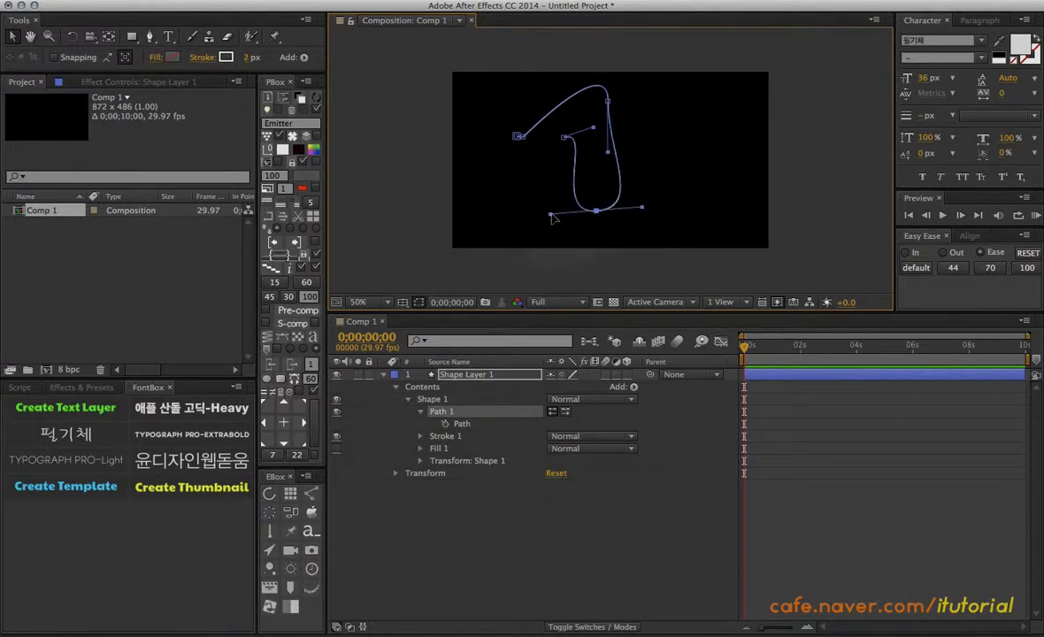
pyautogui.click(492, 210)
pyautogui.click(461, 375)
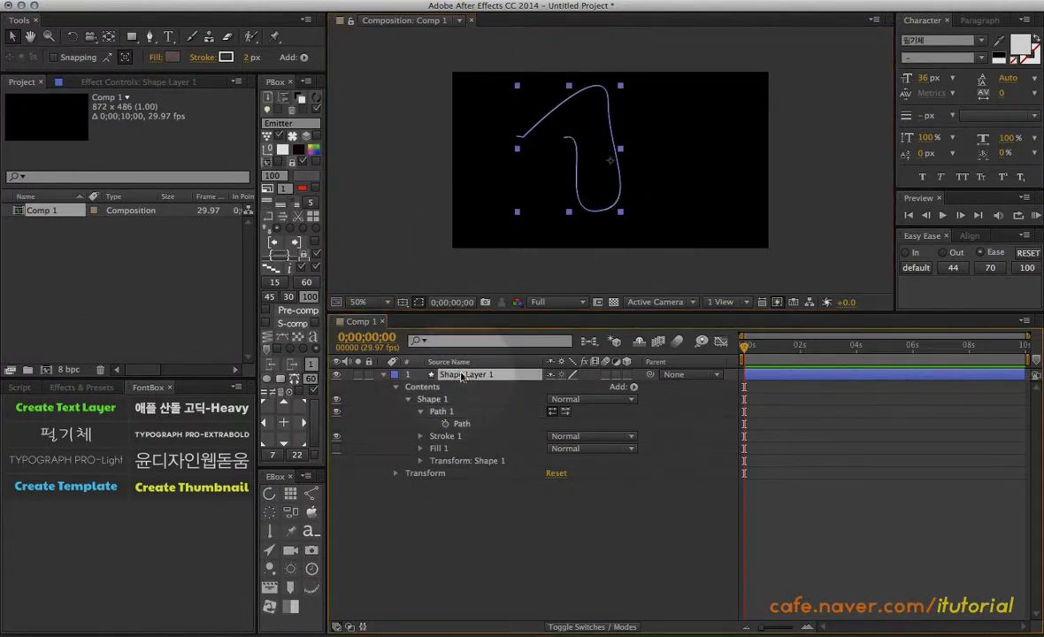
pyautogui.press('Delete')
# - Draw an ellipse with the Ellipse Tool as a Bezier path and expand its Ellipse 1 group
pyautogui.click(131, 37)
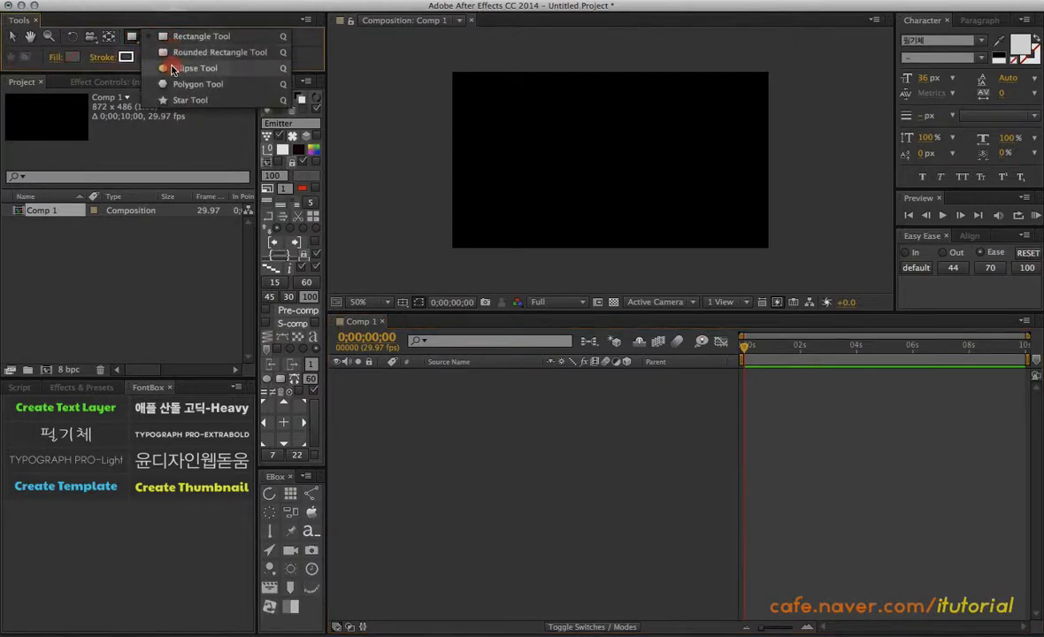
pyautogui.click(170, 68)
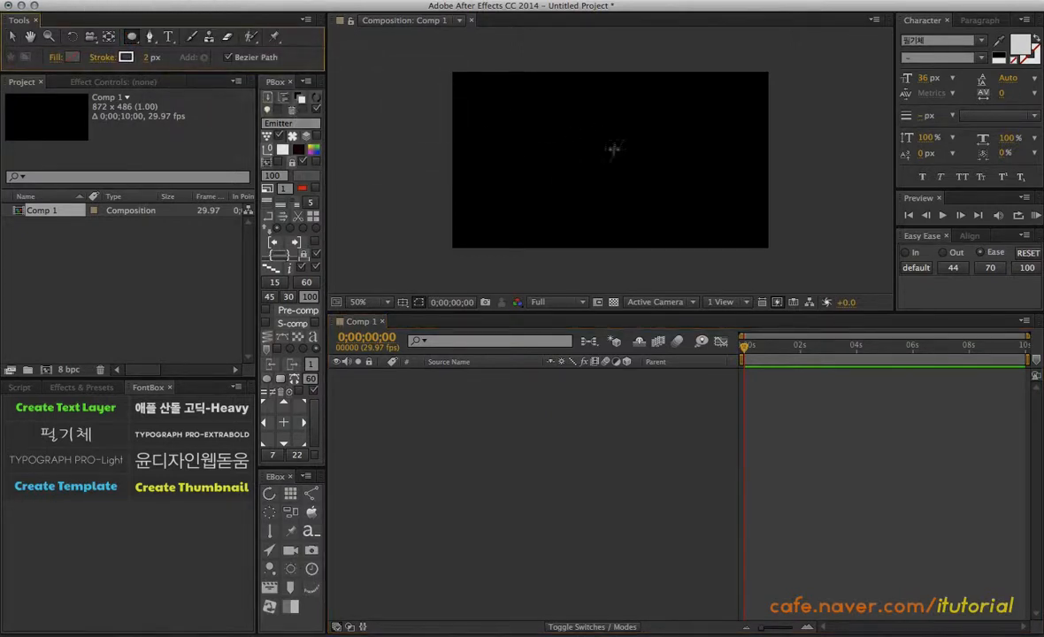
pyautogui.moveTo(568, 124); pyautogui.dragTo(673, 219)
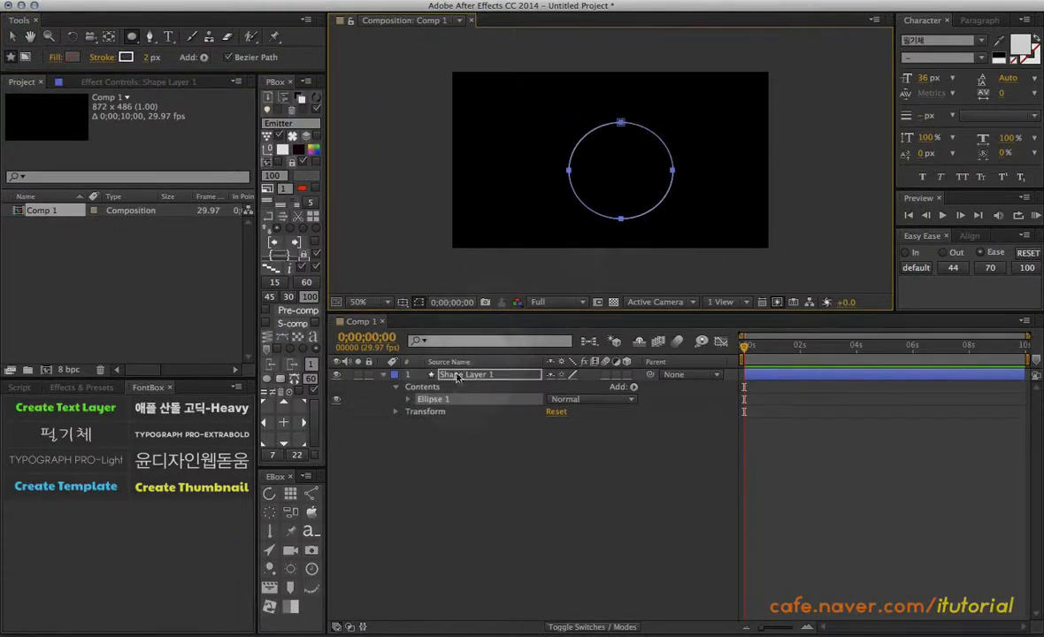
pyautogui.click(408, 399)
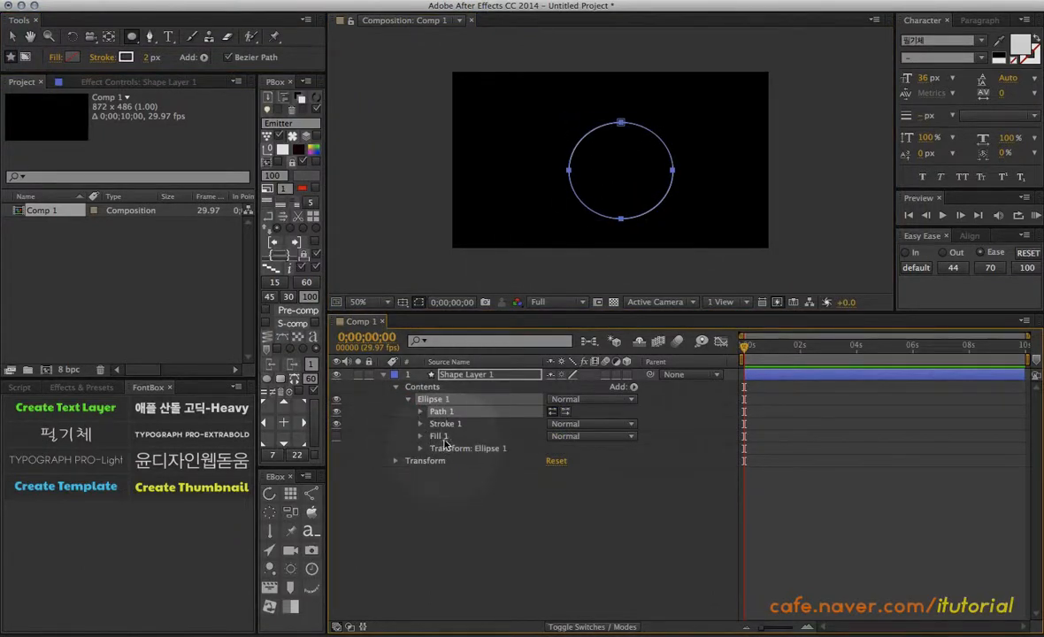
# - Delete the shape layer containing the Bezier-path ellipse
pyautogui.click(444, 390)
pyautogui.click(457, 379)
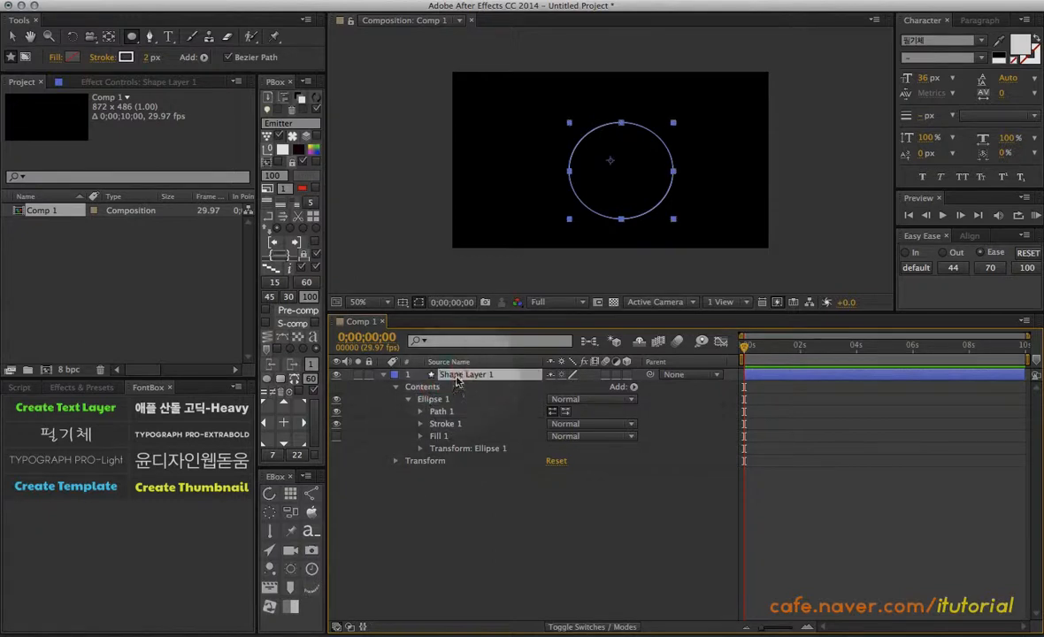
pyautogui.press('Delete')
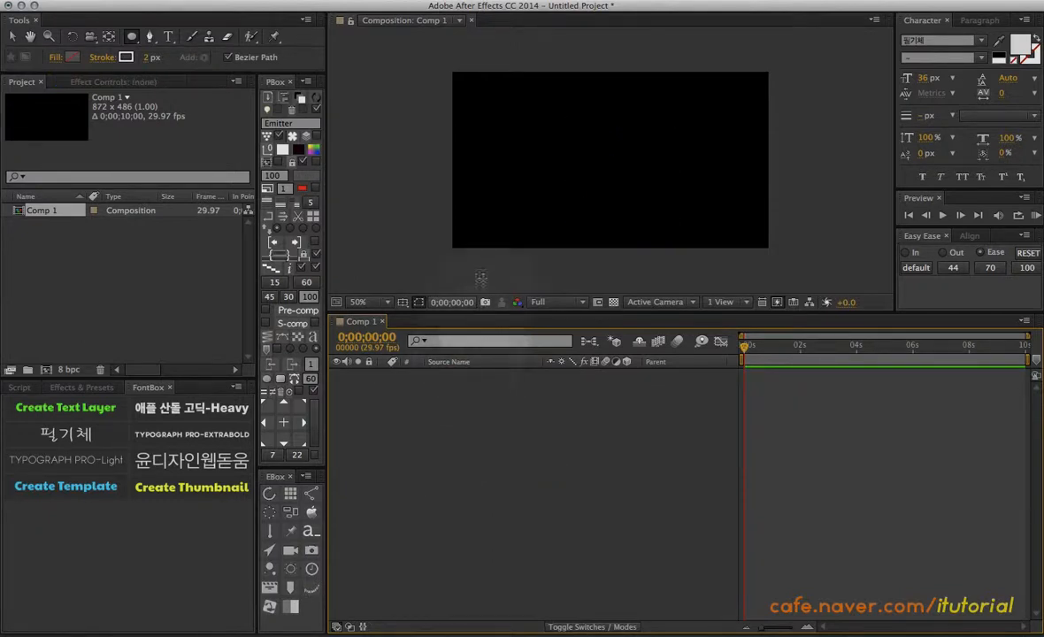
# - Turn off Bezier Path, draw an ellipse of about 291 by 276, and reveal its Ellipse Path 1 size and position
pyautogui.click(229, 59)
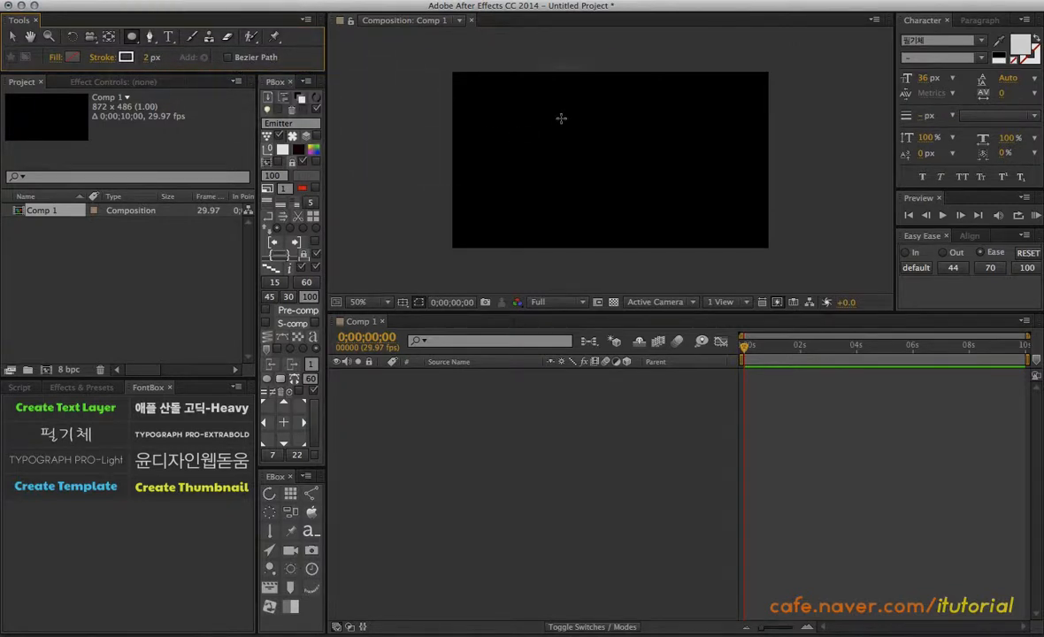
pyautogui.moveTo(561, 118); pyautogui.dragTo(670, 218)
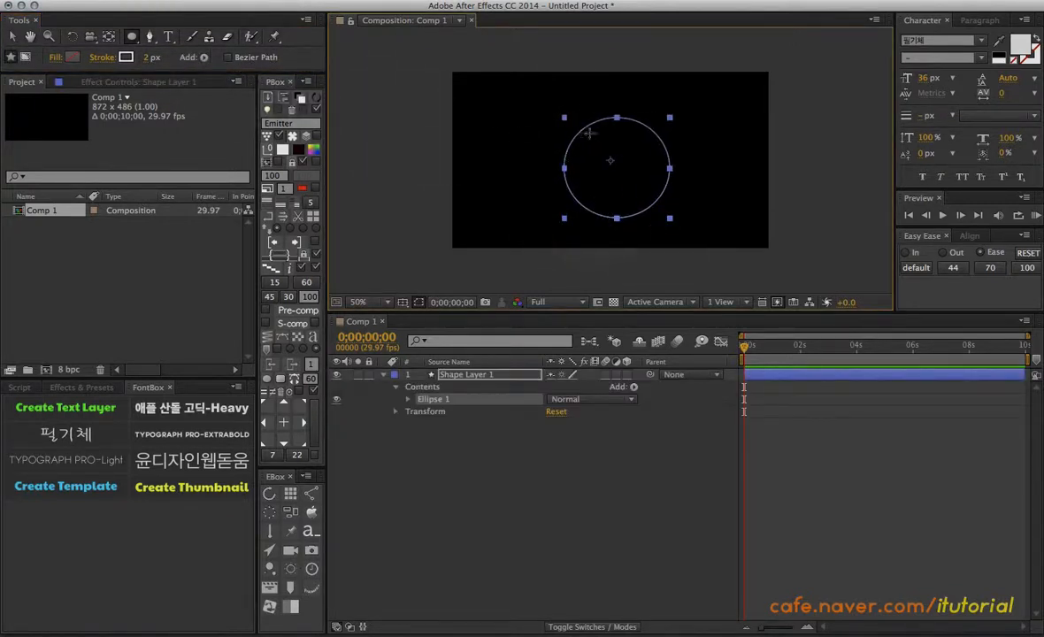
pyautogui.click(408, 399)
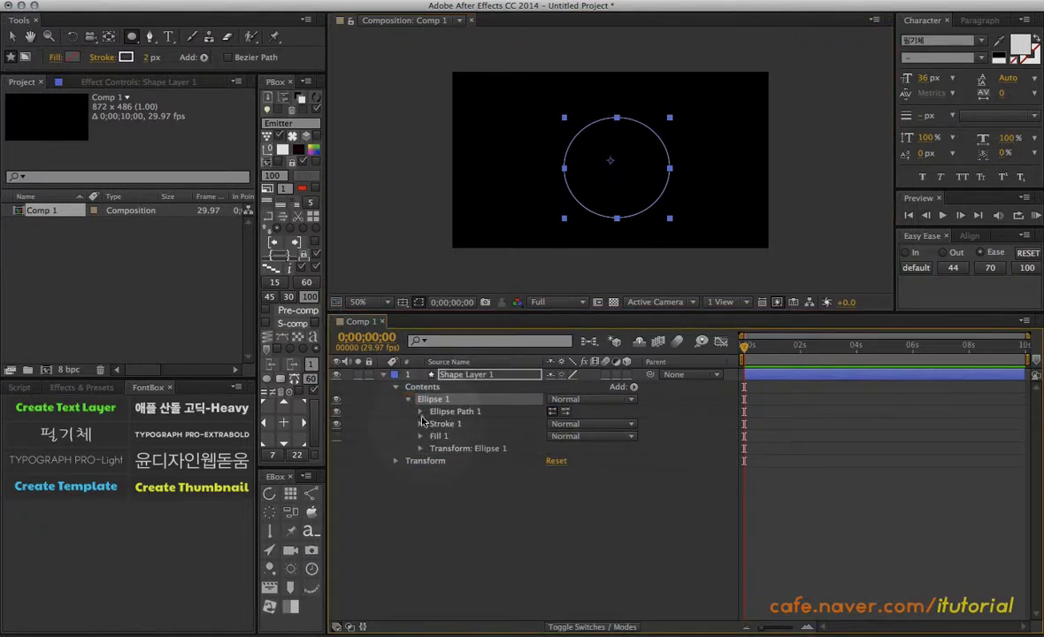
pyautogui.click(447, 412)
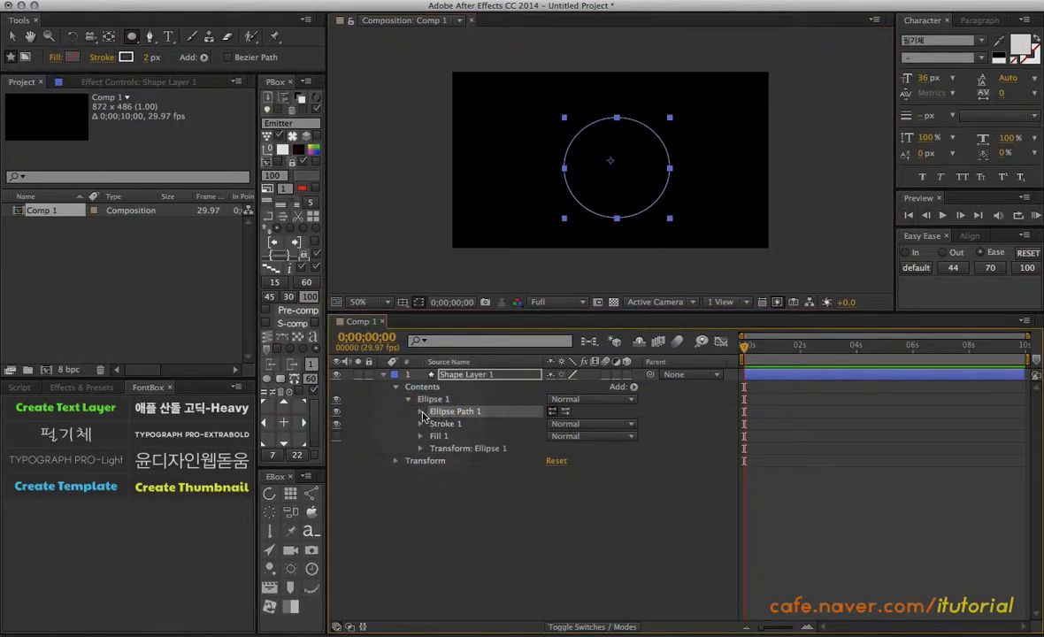
pyautogui.click(420, 412)
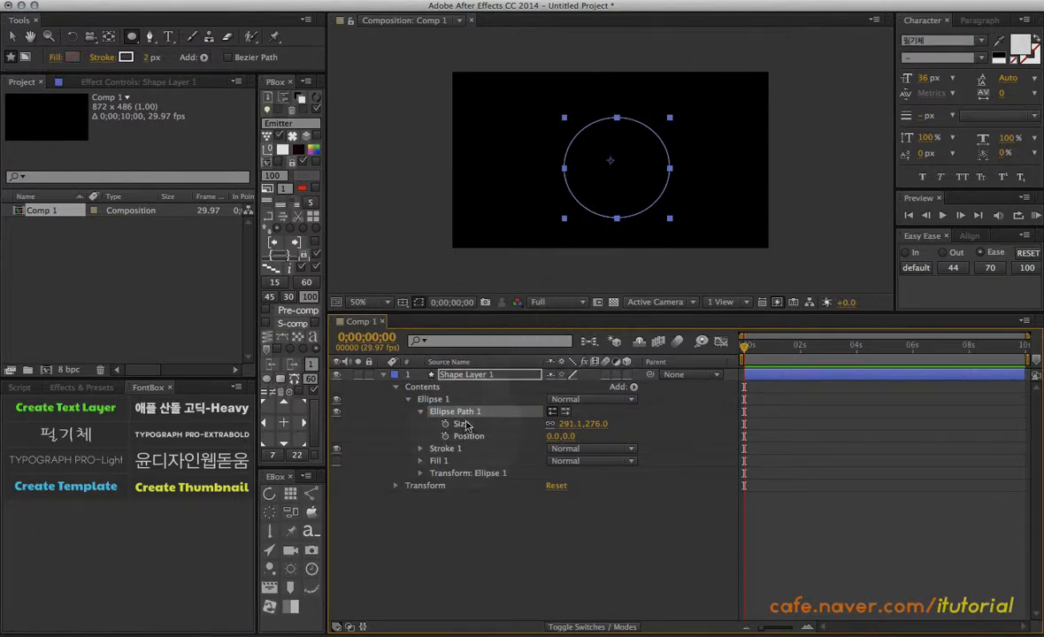
# - Set the Ellipse Path 1 size to 313.1, 296.9 and its position to -7.0, 14.0
pyautogui.moveTo(576, 423)
pyautogui.mouseDown()
pyautogui.moveTo(584, 425)
pyautogui.moveTo(571, 456)
pyautogui.moveTo(536, 436)
pyautogui.moveTo(587, 436)
pyautogui.mouseUp()
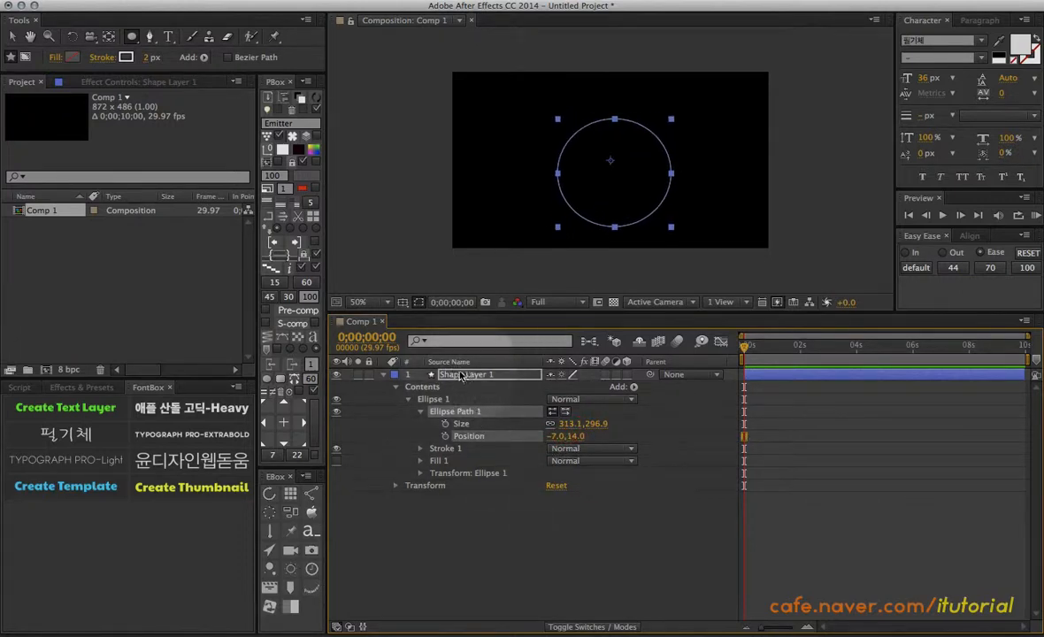
pyautogui.click(450, 423)
pyautogui.click(458, 409)
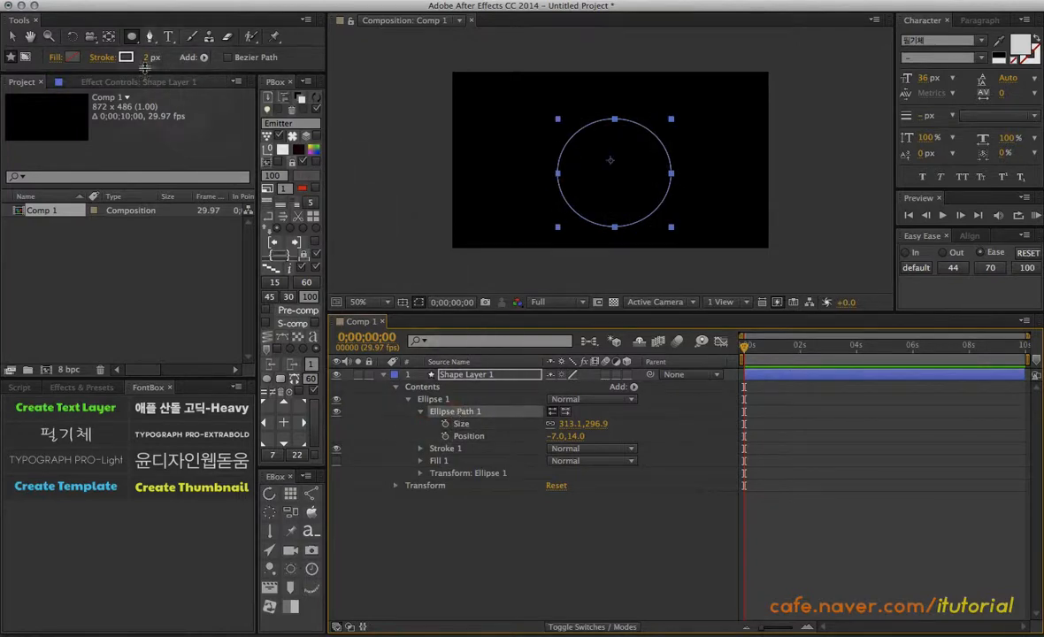
# - Make the ellipse flatter and narrower by scaling it with its bounding-box handles
pyautogui.click(13, 37)
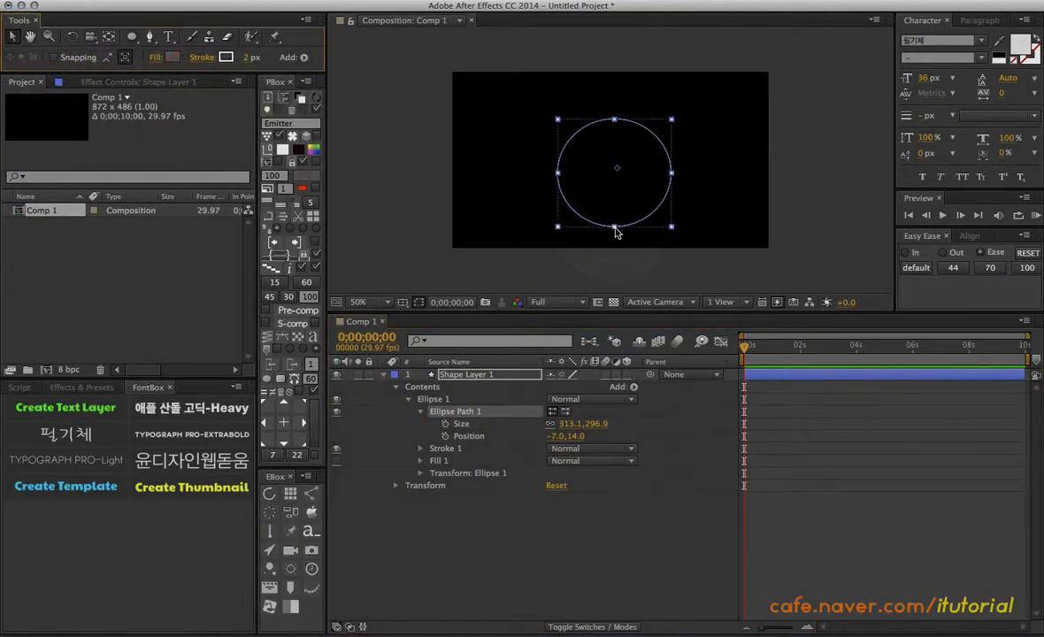
pyautogui.moveTo(617, 232)
pyautogui.mouseDown()
pyautogui.moveTo(601, 203)
pyautogui.moveTo(597, 226)
pyautogui.moveTo(613, 218)
pyautogui.mouseUp()
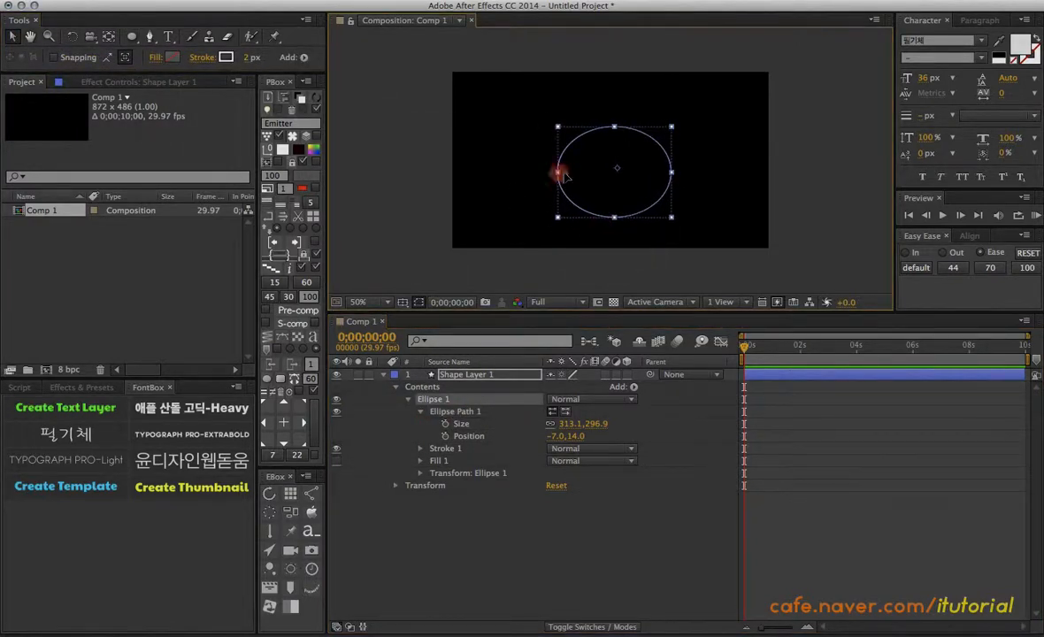
pyautogui.moveTo(559, 173); pyautogui.dragTo(574, 173)
pyautogui.click(690, 163)
pyautogui.click(581, 203)
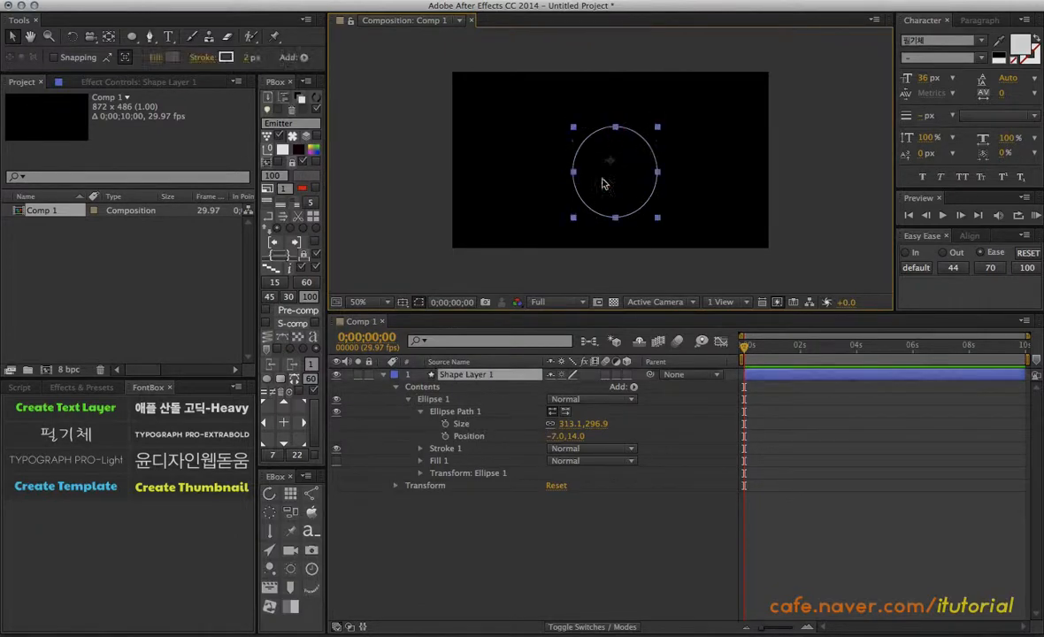
# - Select Ellipse Path 1 to check it for vertices, and delete its shape layer
pyautogui.click(455, 412)
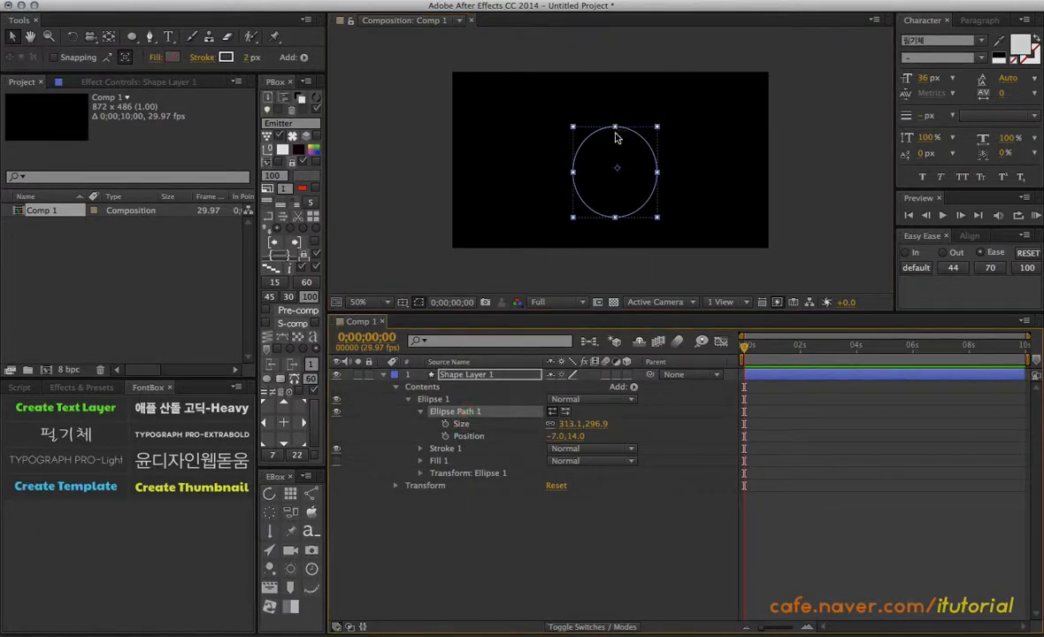
pyautogui.click(469, 374)
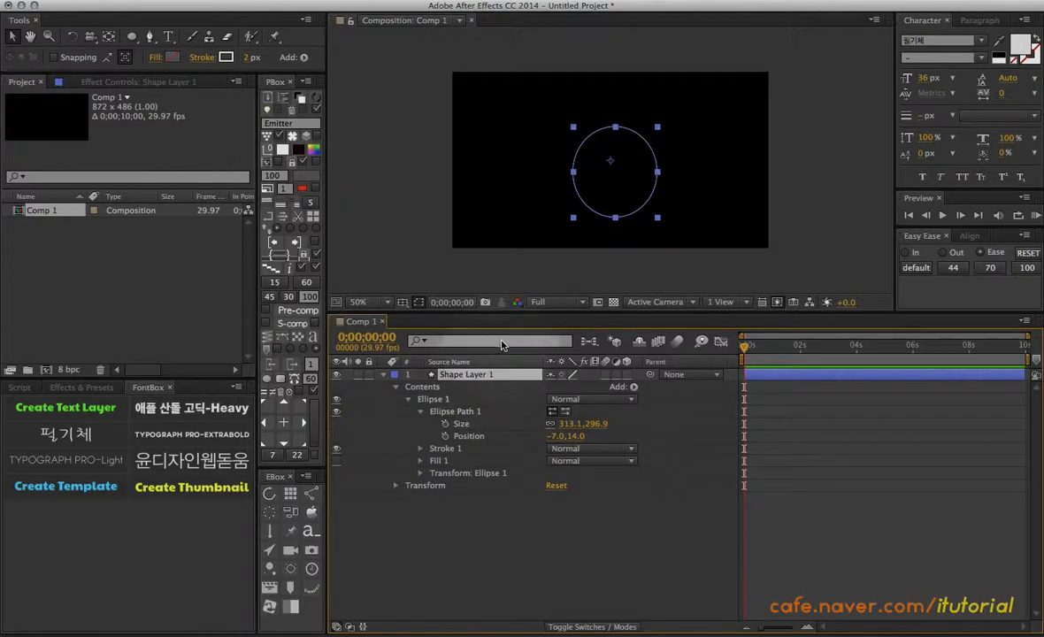
pyautogui.press('Delete')
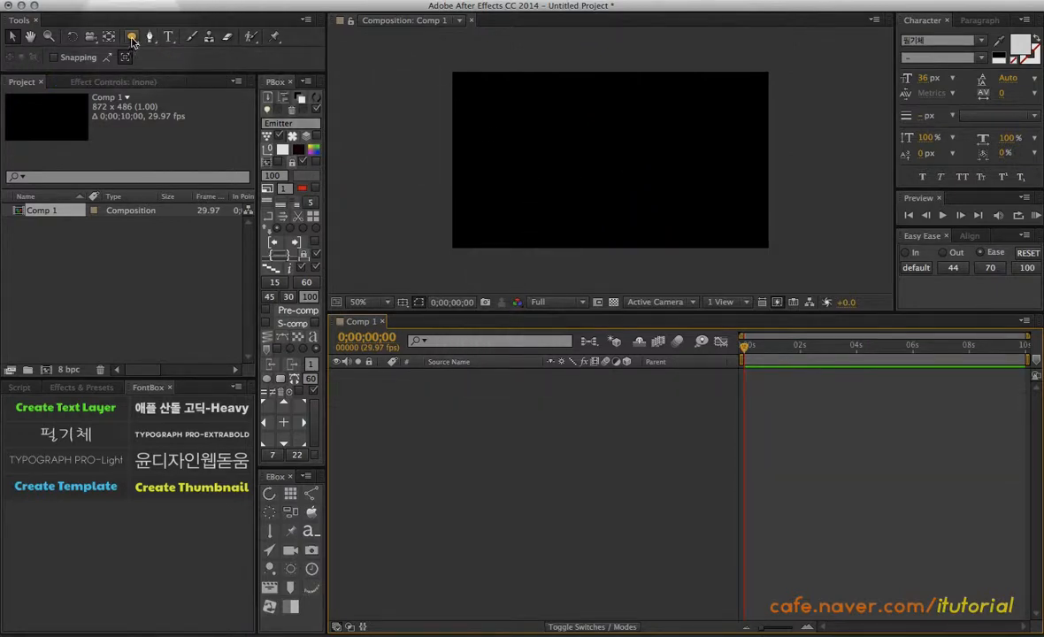
# - Switch to the Rectangle Tool and enable Bezier Path for new shapes
pyautogui.moveTo(131, 40); pyautogui.dragTo(182, 38)
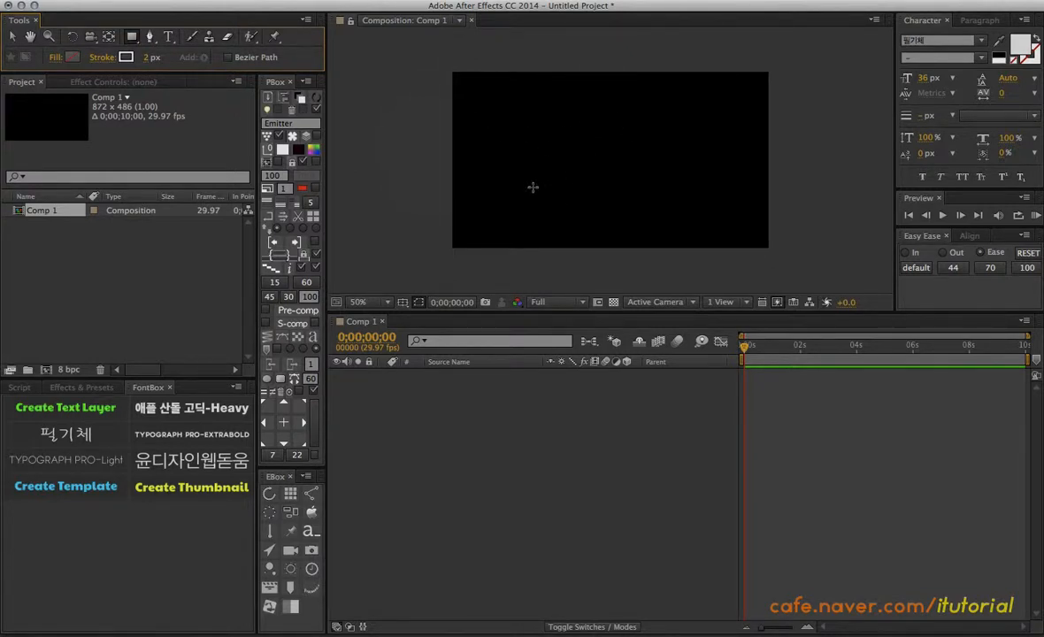
pyautogui.click(228, 57)
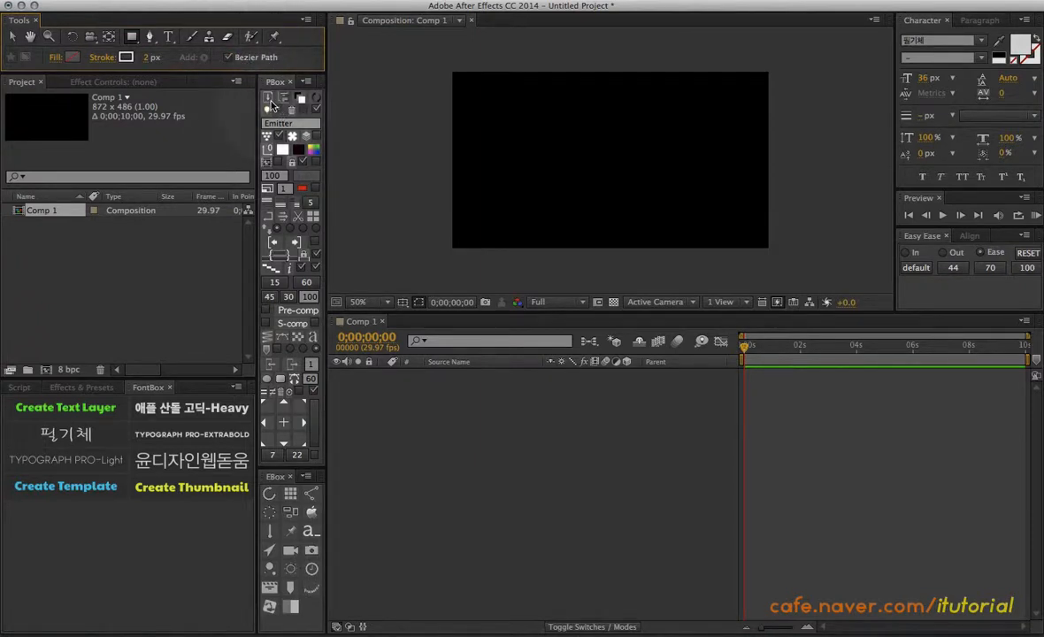
# - Draw a rectangle as a Bezier path near the composition's centre and reveal the Path property under Path 1
pyautogui.moveTo(564, 114); pyautogui.dragTo(652, 217)
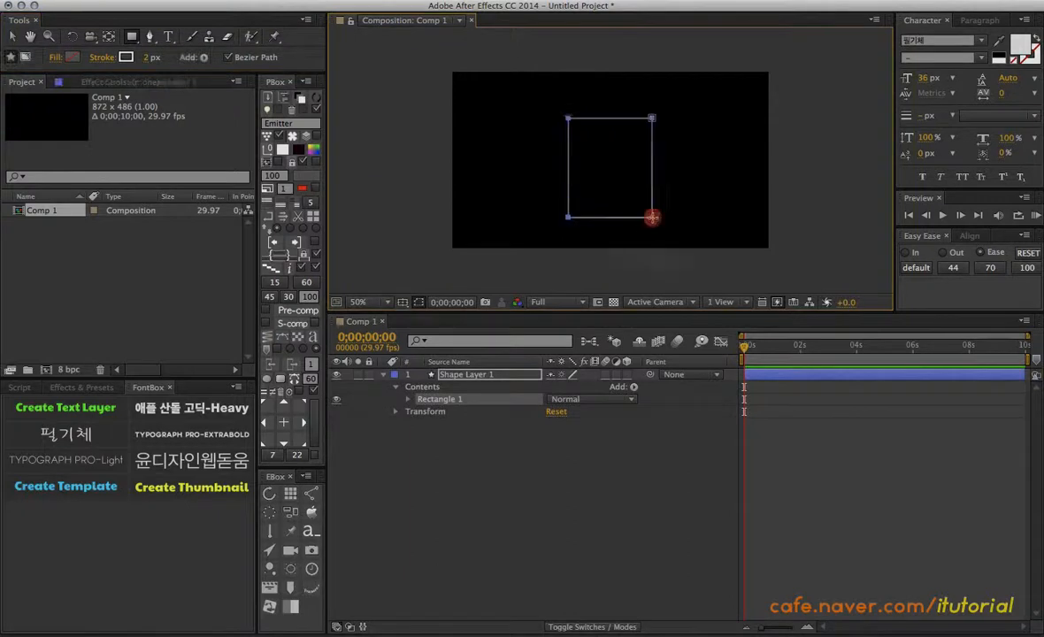
pyautogui.click(408, 399)
pyautogui.click(421, 413)
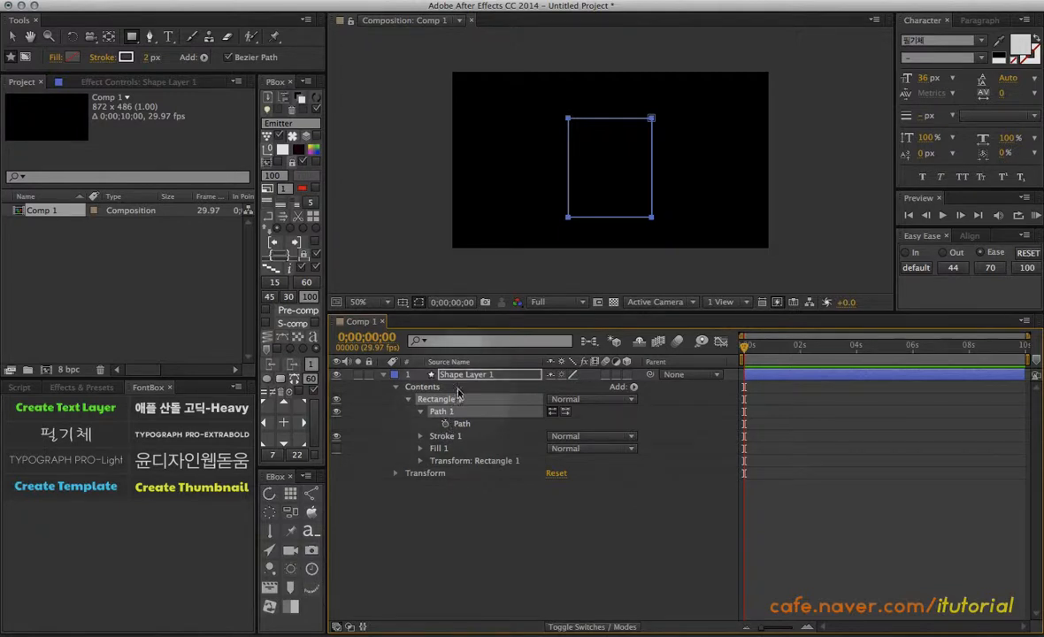
# - Delete the Bezier rectangle's shape layer and draw a rectangle about 280 by 240 px with Bezier Path disabled
pyautogui.press('Delete')
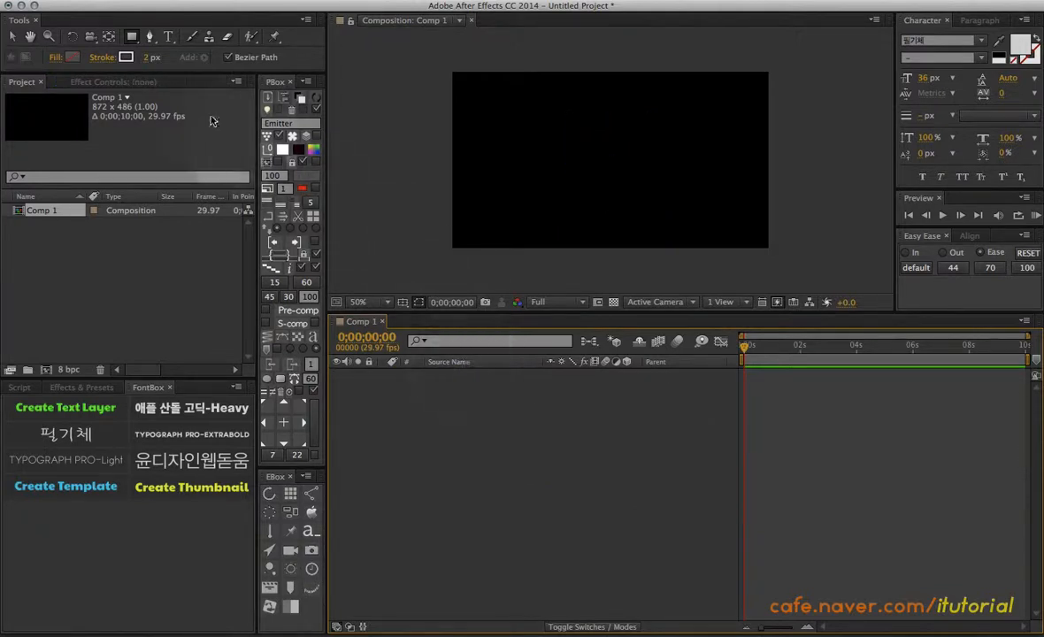
pyautogui.click(227, 57)
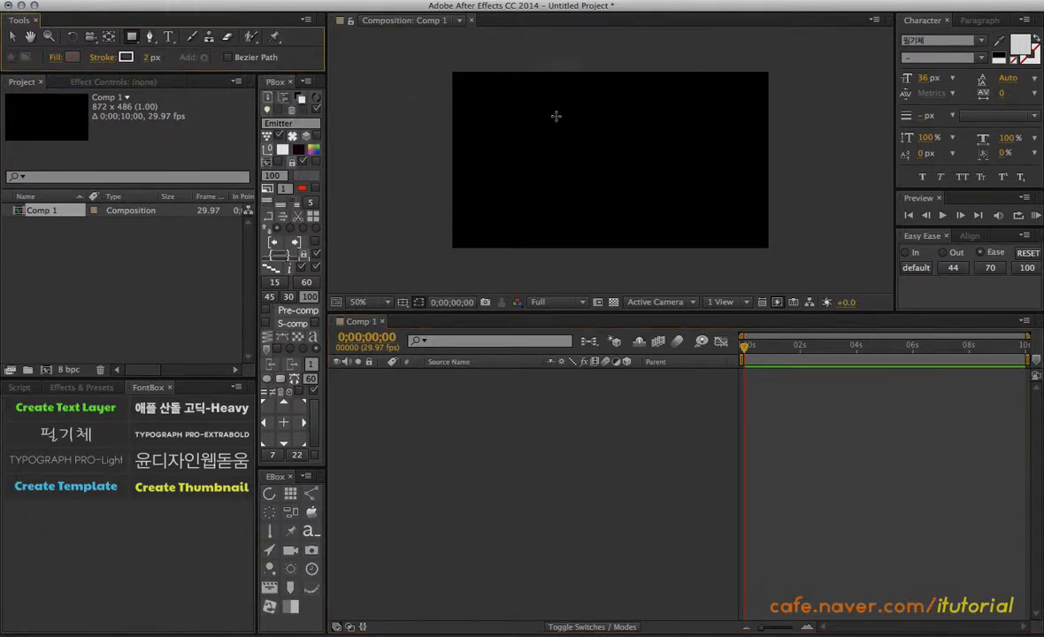
pyautogui.moveTo(556, 116); pyautogui.dragTo(658, 203)
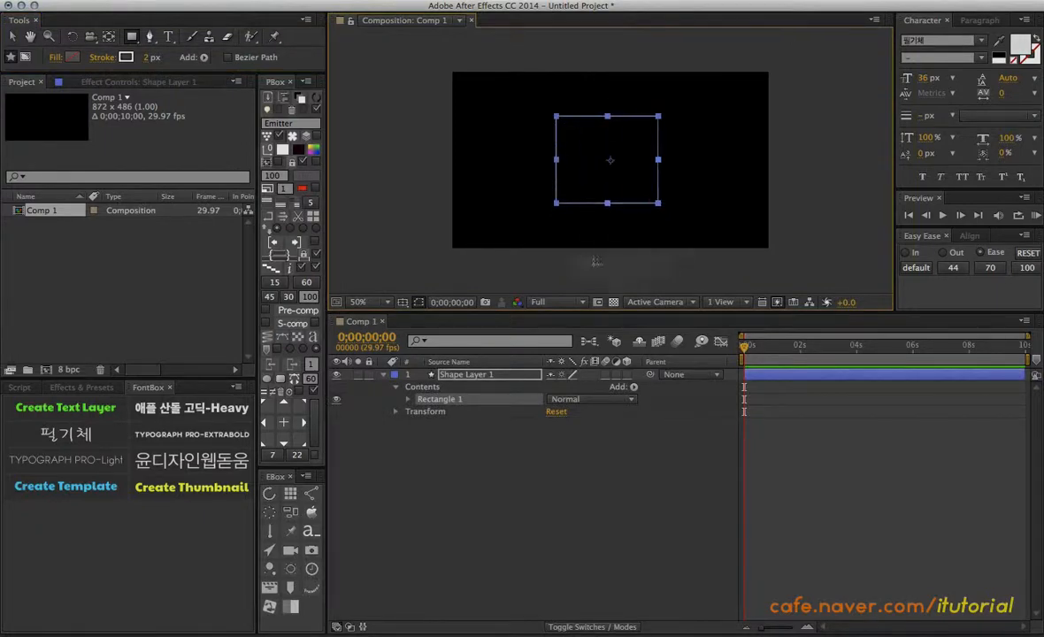
# - Reveal Rectangle Path 1 and examine its Size, Position and Roundness properties
pyautogui.click(408, 399)
pyautogui.click(420, 411)
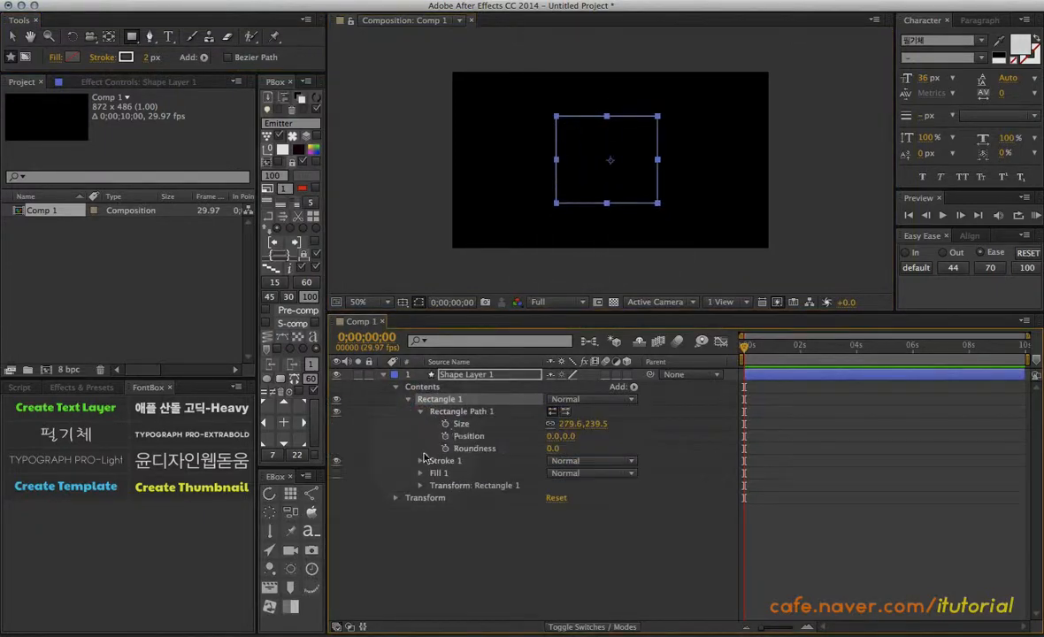
pyautogui.click(474, 424)
pyautogui.click(478, 438)
pyautogui.click(475, 450)
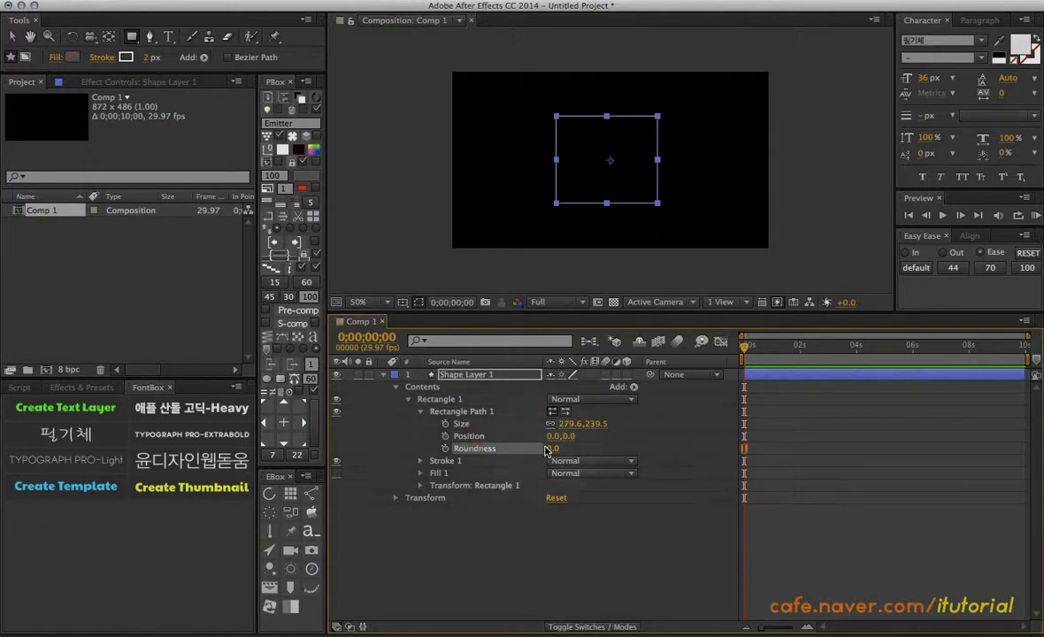
# - Round the parametric rectangle's corners by raising its Roundness value, and delete its shape layer
pyautogui.moveTo(554, 448); pyautogui.dragTo(584, 449)
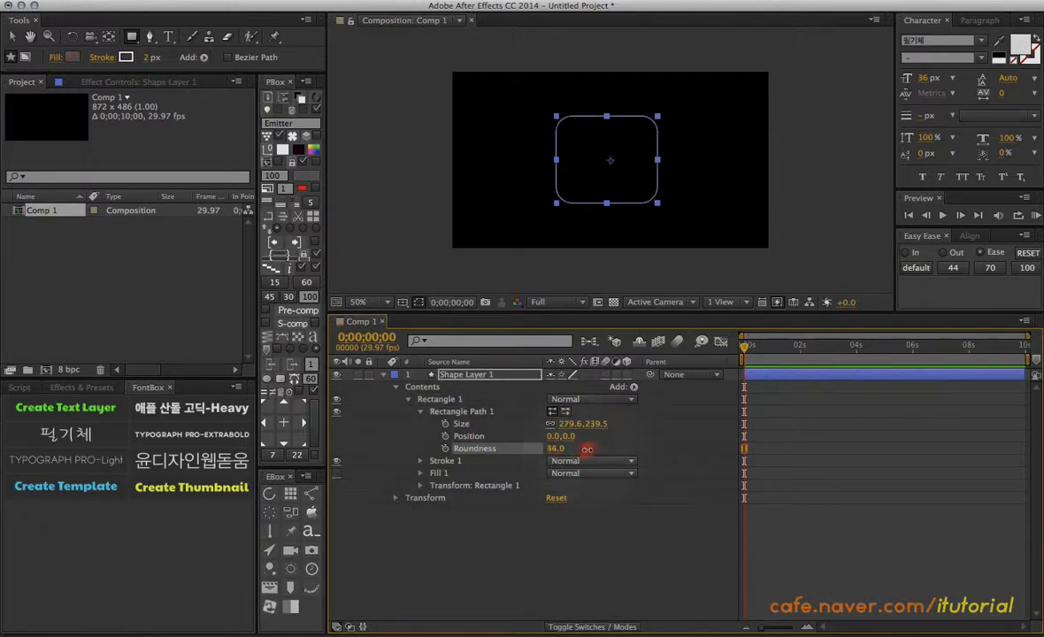
pyautogui.click(467, 398)
pyautogui.press('Delete')
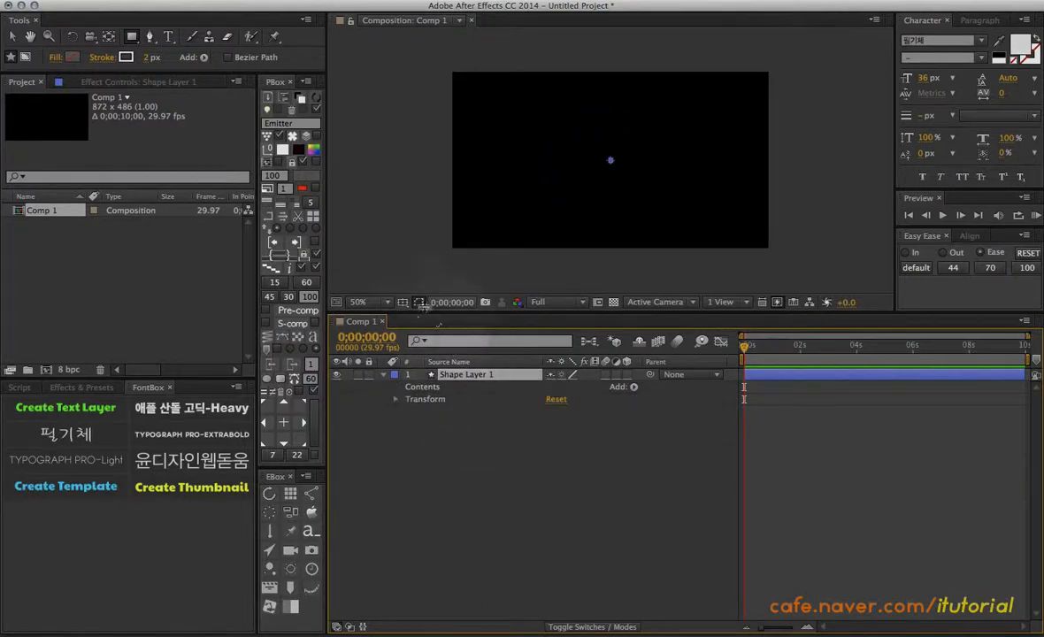
pyautogui.press('Delete')
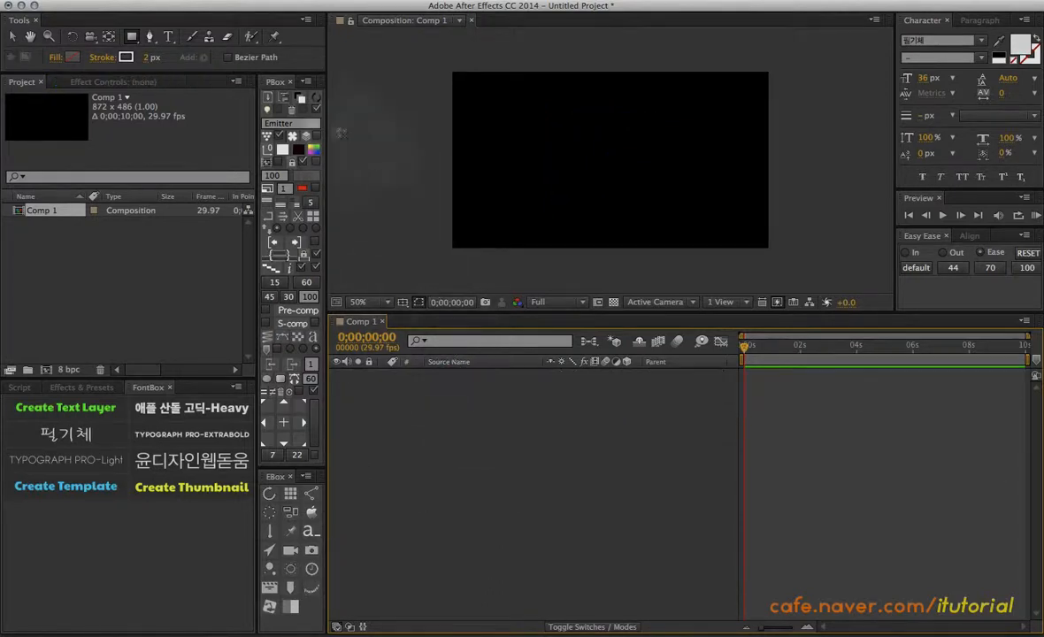
# - Draw a new rectangle with Bezier Path enabled and reveal the Path property of its Path 1
pyautogui.click(228, 57)
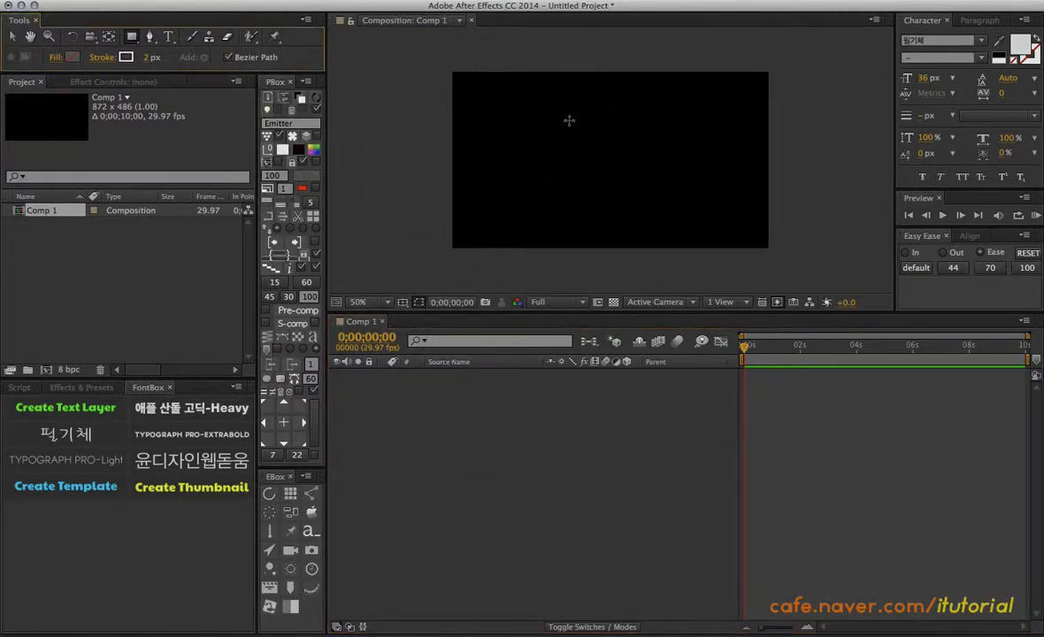
pyautogui.moveTo(559, 118); pyautogui.dragTo(649, 216)
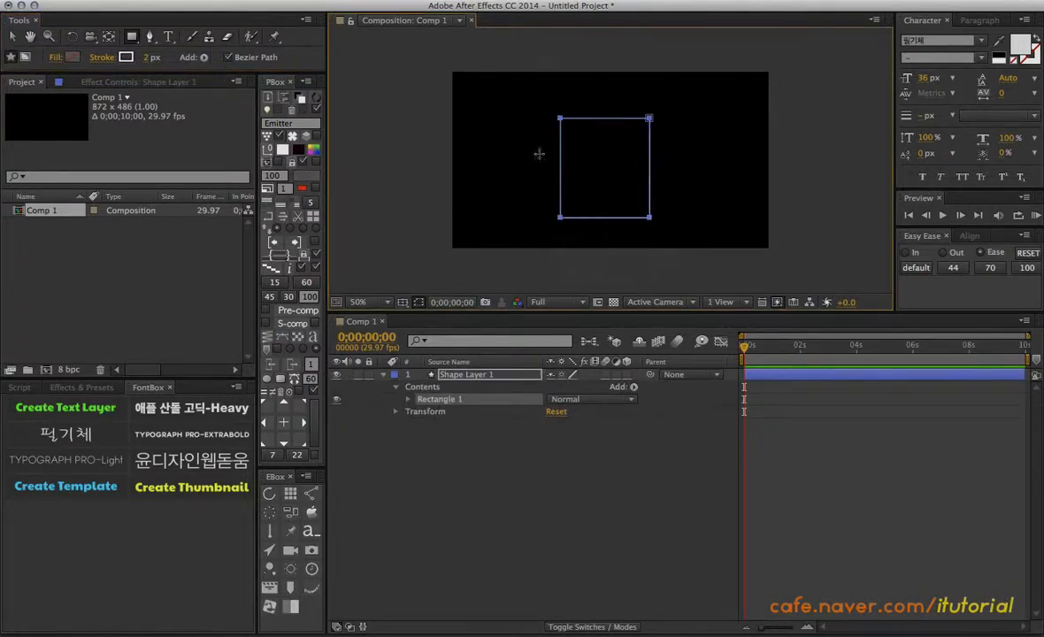
pyautogui.click(408, 399)
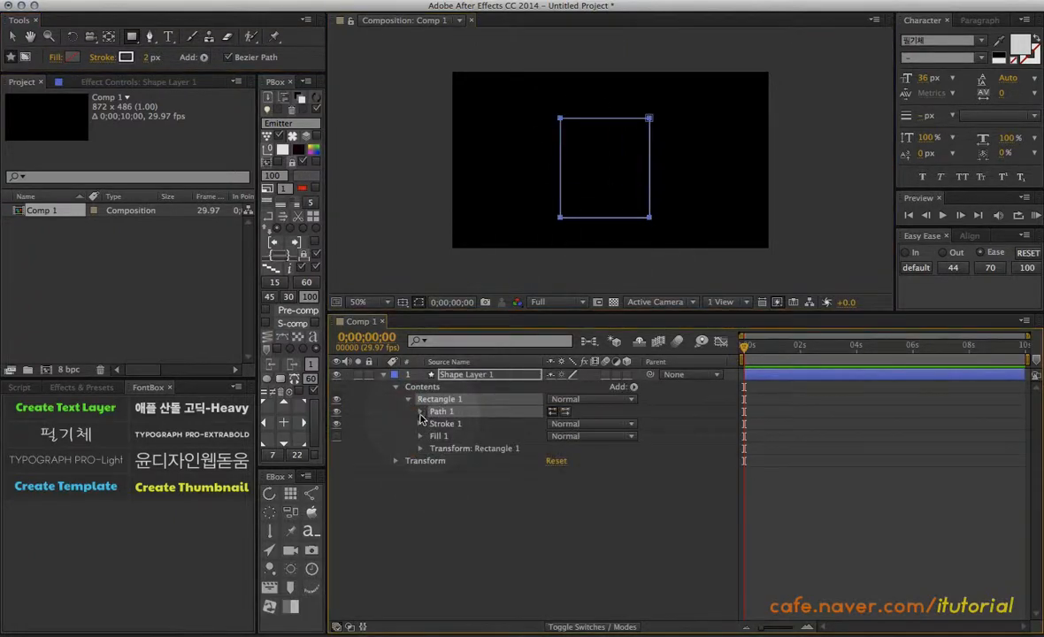
pyautogui.click(421, 411)
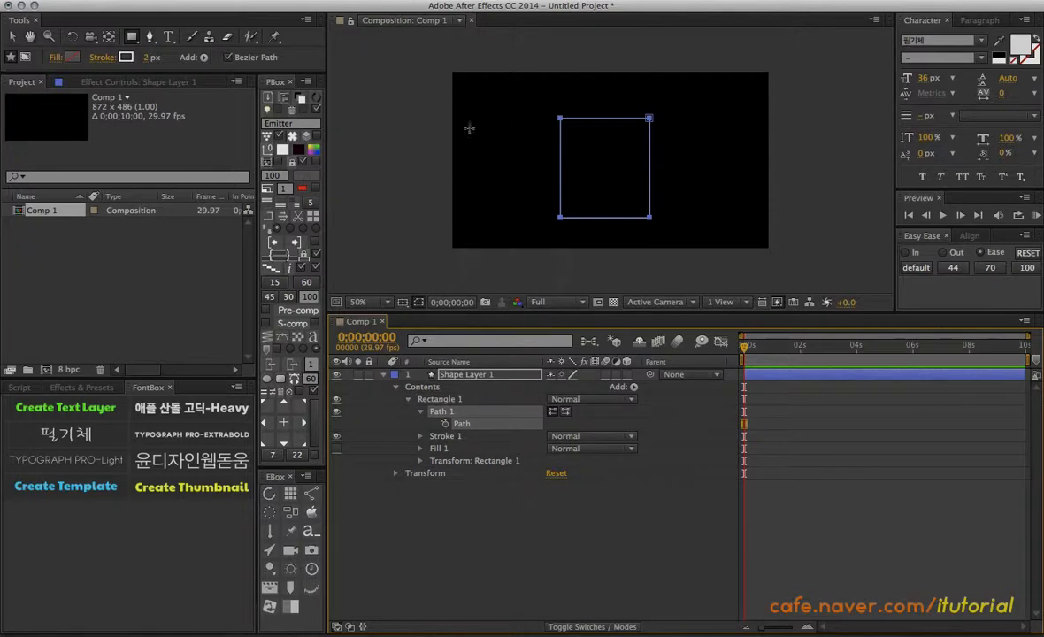
# - Reshape the Bezier rectangle by moving its lower-left vertex up and its upper-right vertex outward, and delete its shape layer
pyautogui.click(12, 36)
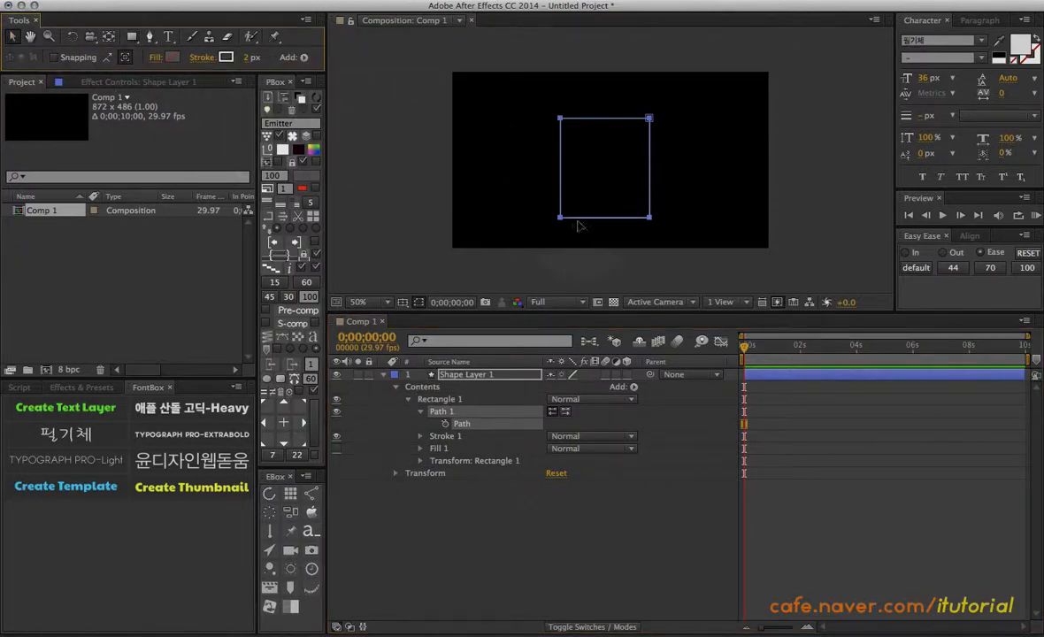
pyautogui.moveTo(574, 231); pyautogui.dragTo(578, 166)
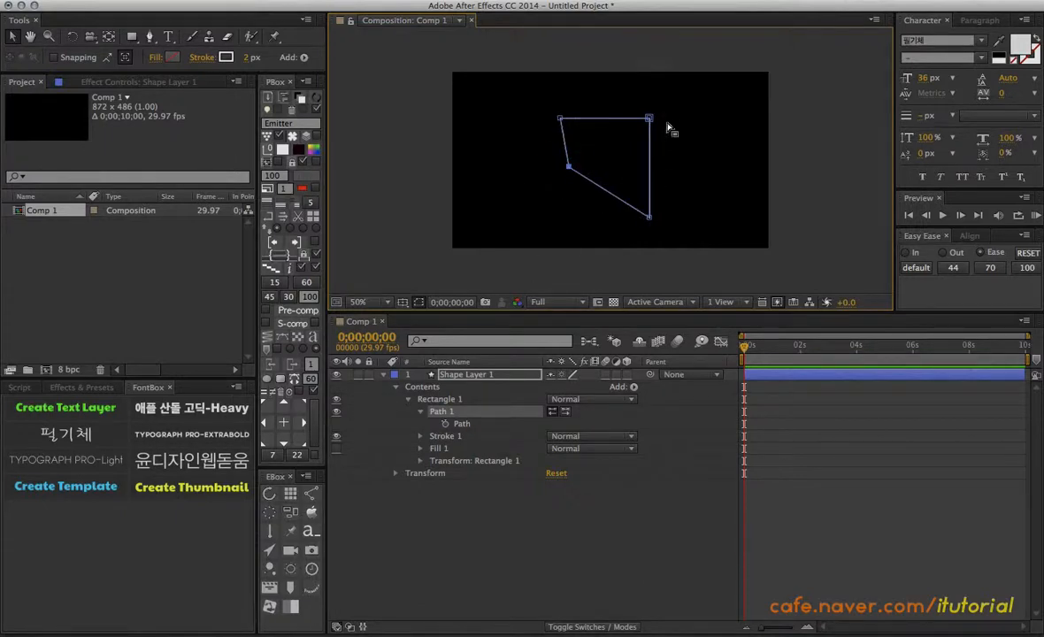
pyautogui.moveTo(650, 117); pyautogui.dragTo(658, 117)
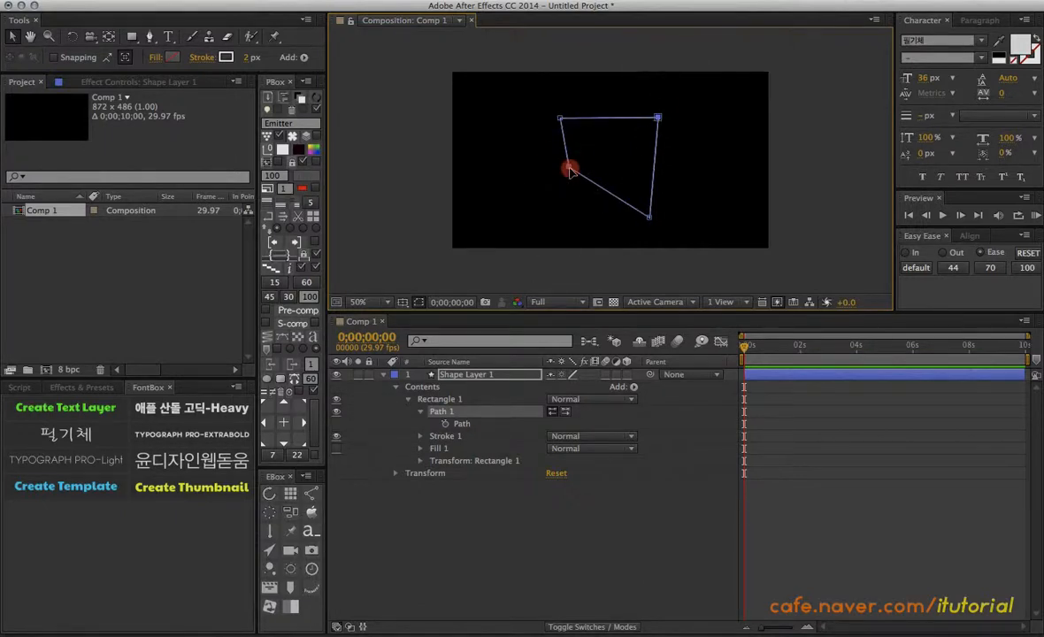
pyautogui.click(569, 169)
pyautogui.click(464, 374)
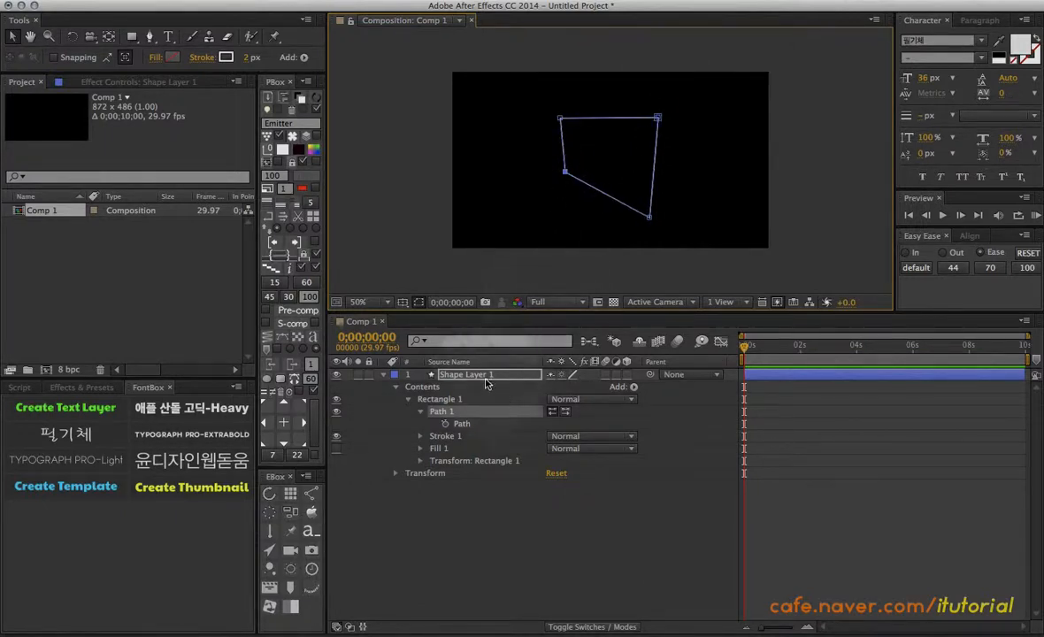
pyautogui.press('Delete')
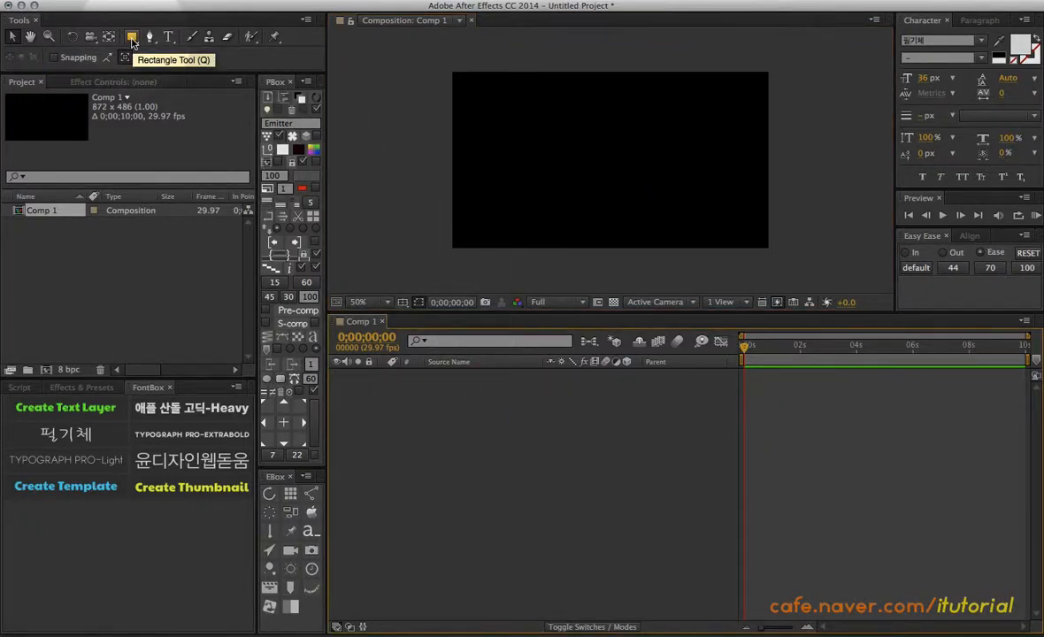
# - Draw an ellipse about 257 by 274 px with Bezier Path disabled and reveal the Ellipse Path 1 properties
pyautogui.moveTo(131, 39); pyautogui.dragTo(149, 66)
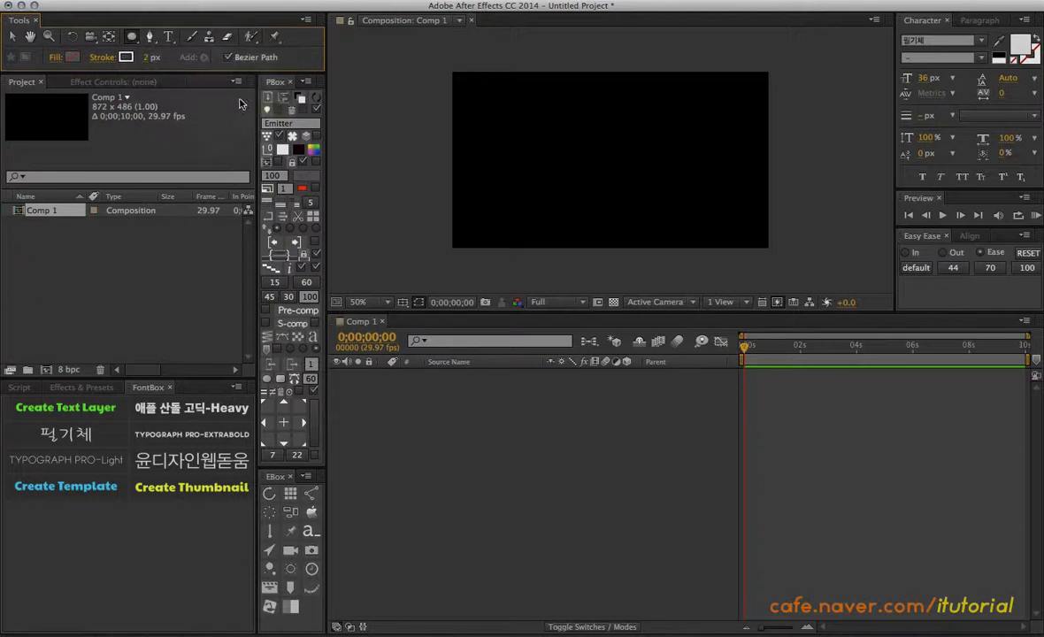
pyautogui.click(228, 57)
pyautogui.moveTo(562, 119); pyautogui.dragTo(655, 216)
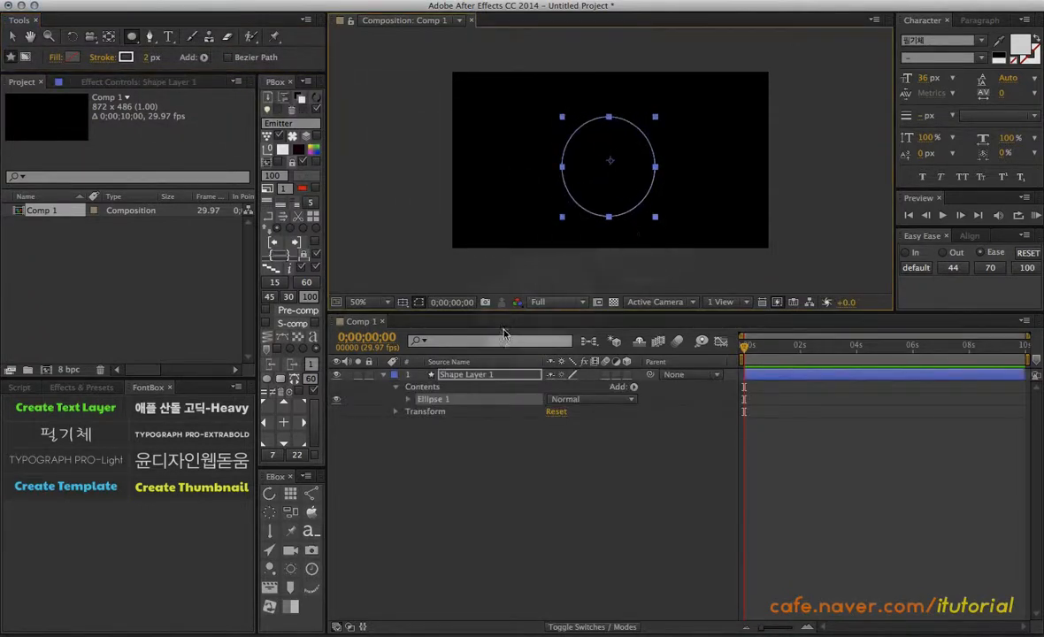
pyautogui.click(409, 399)
pyautogui.click(427, 425)
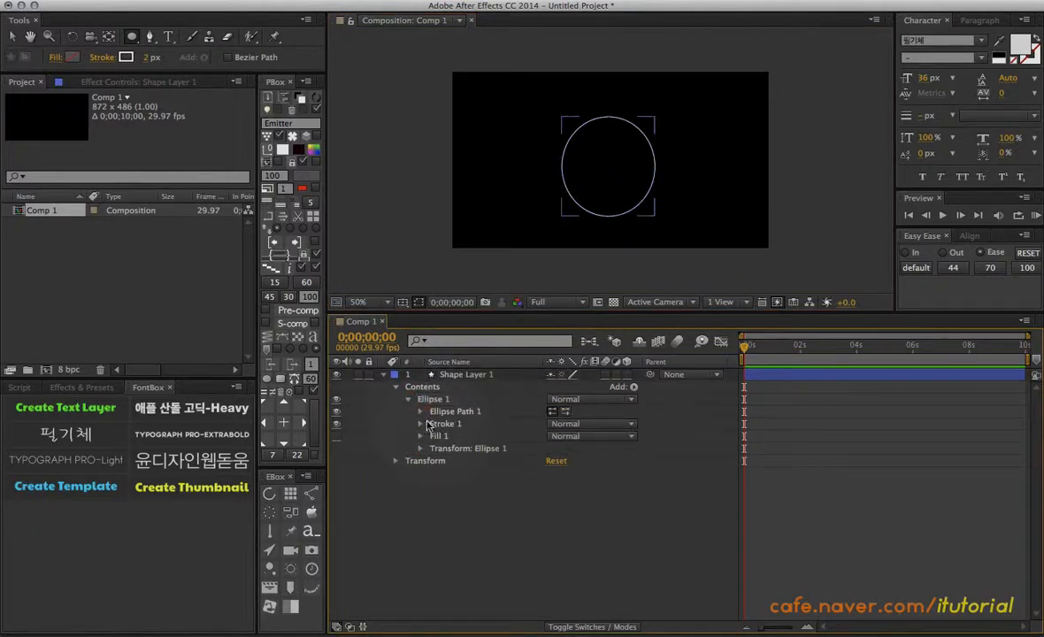
pyautogui.click(422, 413)
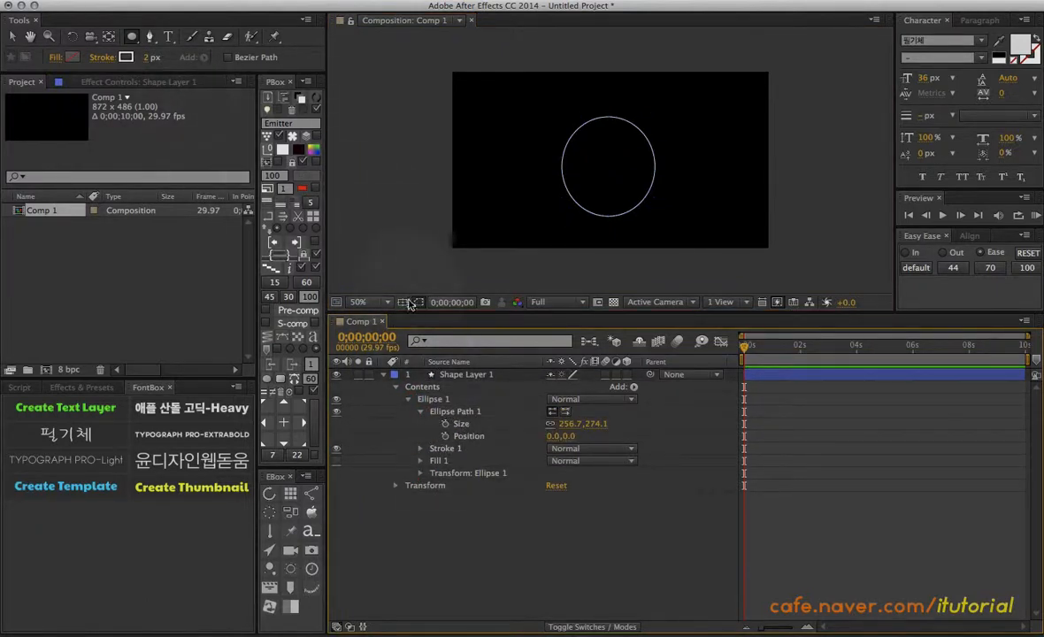
# - Convert Ellipse Path 1 to a Bezier path and select its Path property to show the vertices
pyautogui.click(453, 413)
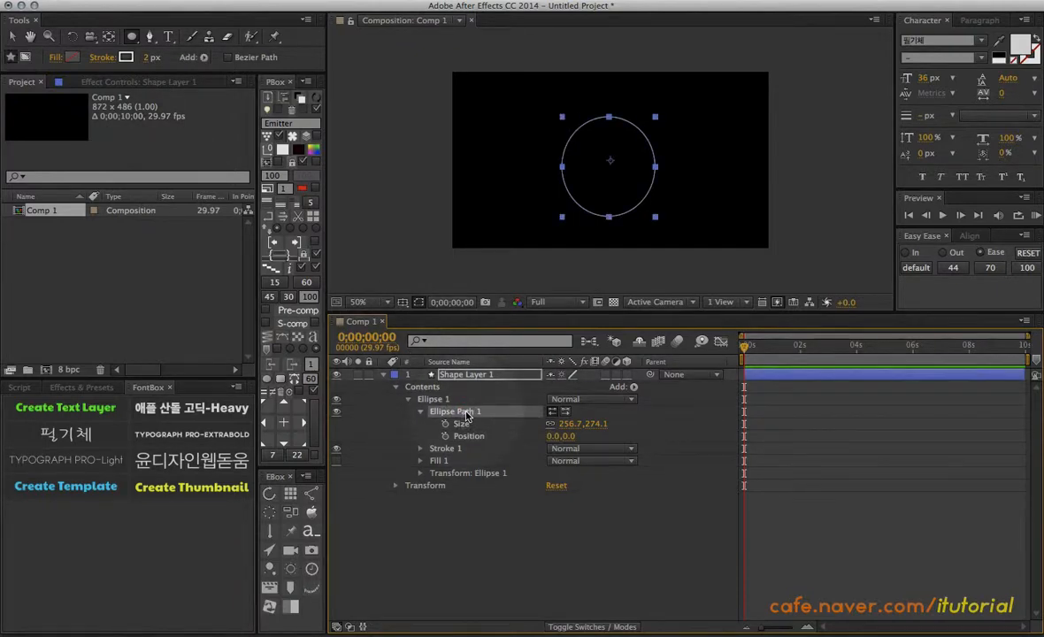
pyautogui.rightClick(466, 414)
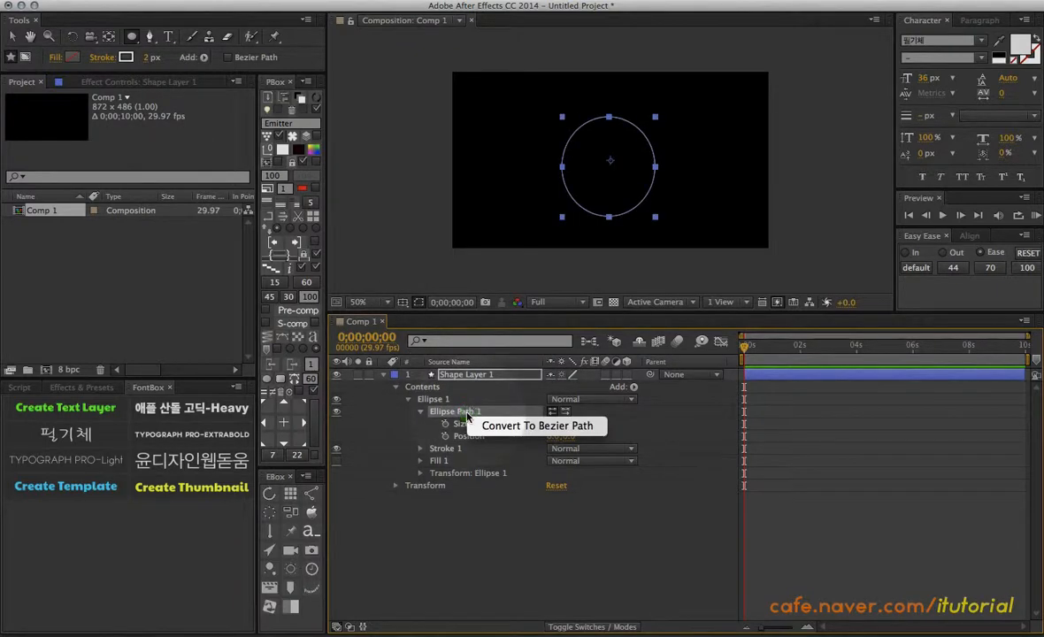
pyautogui.click(526, 426)
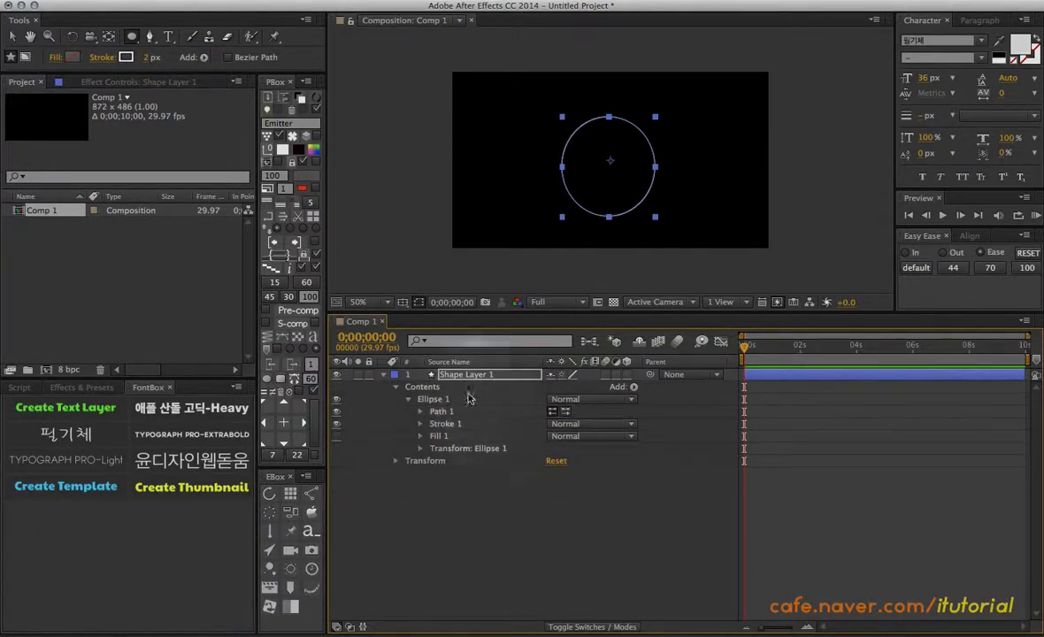
pyautogui.click(422, 413)
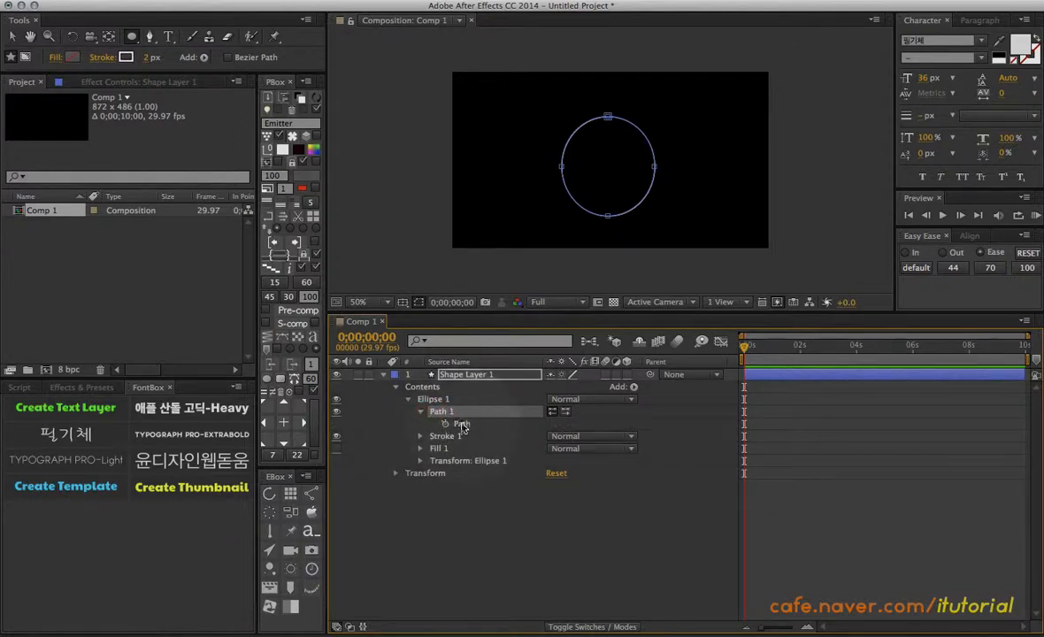
pyautogui.click(462, 424)
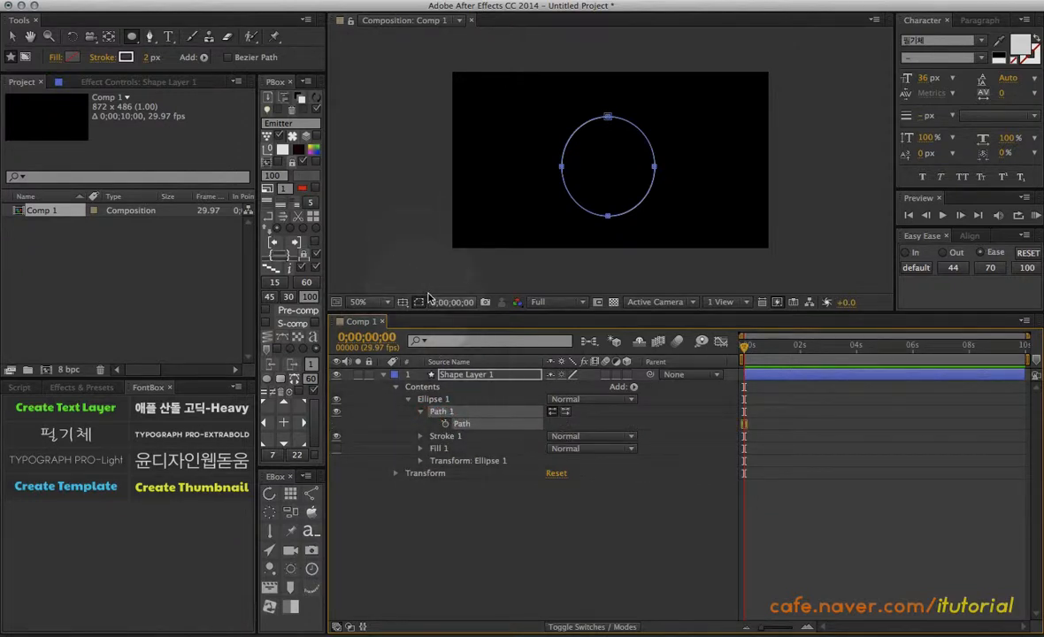
# - Reshape the converted ellipse by moving its left vertex outward and tilting that vertex's direction handles
pyautogui.press('v')
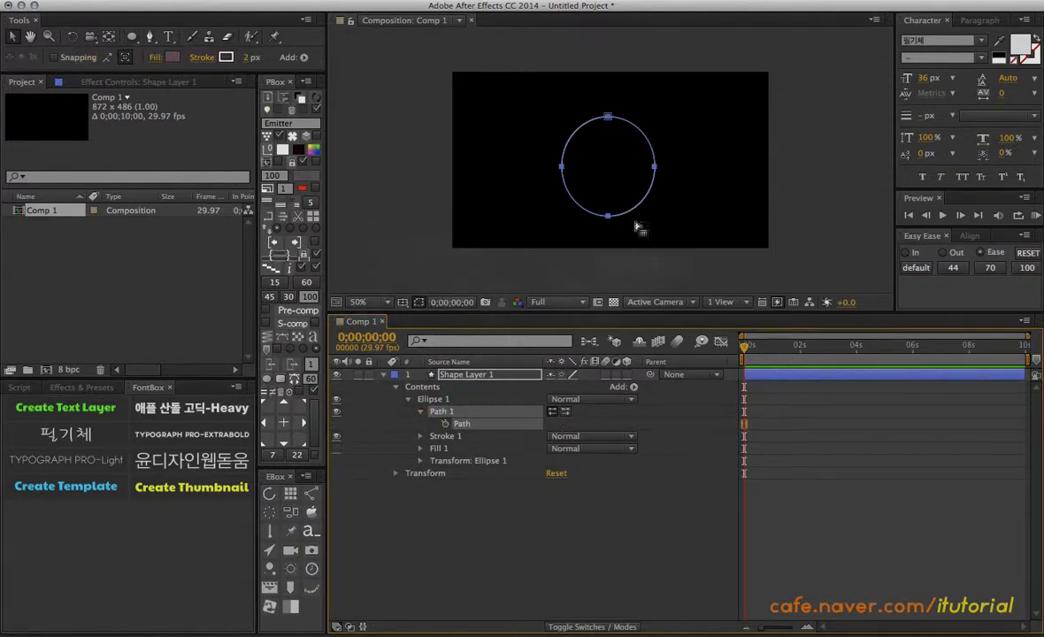
pyautogui.click(565, 174)
pyautogui.click(462, 425)
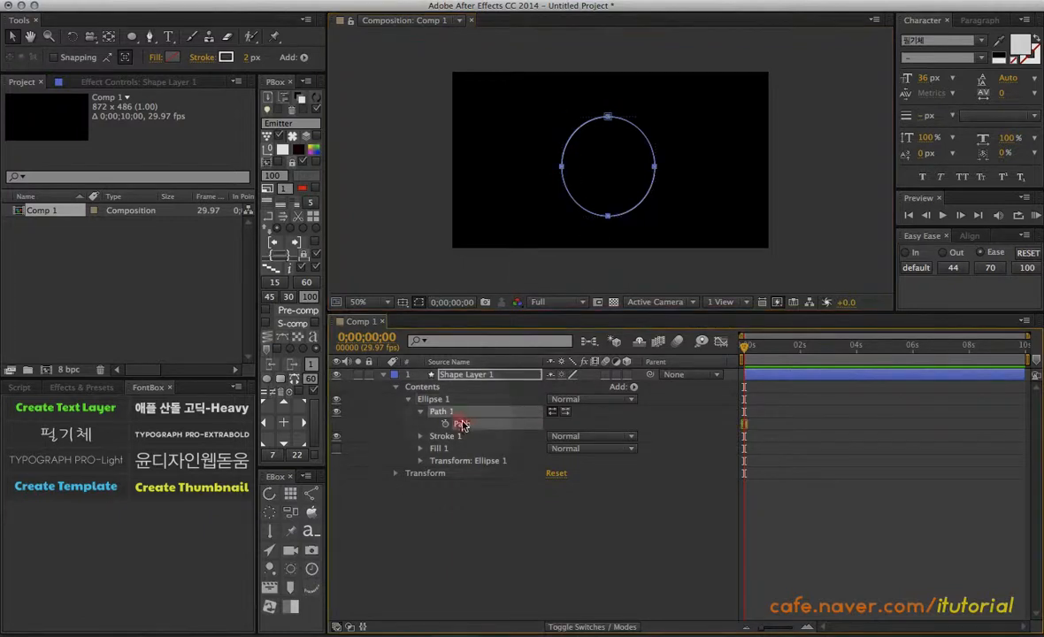
pyautogui.click(560, 165)
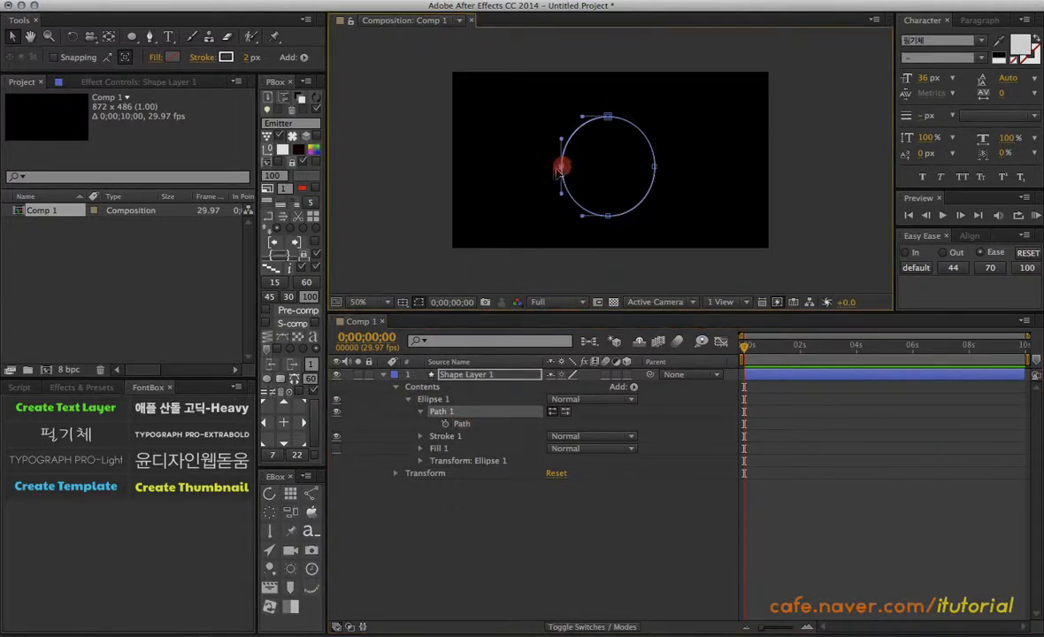
pyautogui.moveTo(560, 168); pyautogui.dragTo(539, 201)
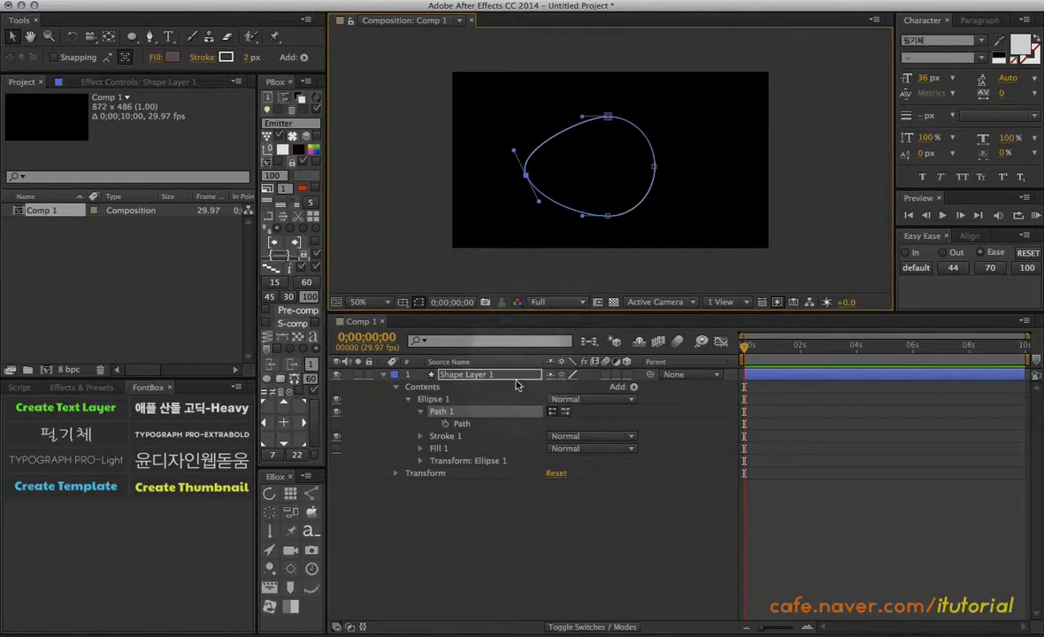
# - Undo the recent ellipse edits, leaving the composition empty, and switch to the Pen Tool
pyautogui.hotkey('ctrl', 'z')
pyautogui.hotkey('ctrl', 'z')
pyautogui.hotkey('ctrl', 'z')
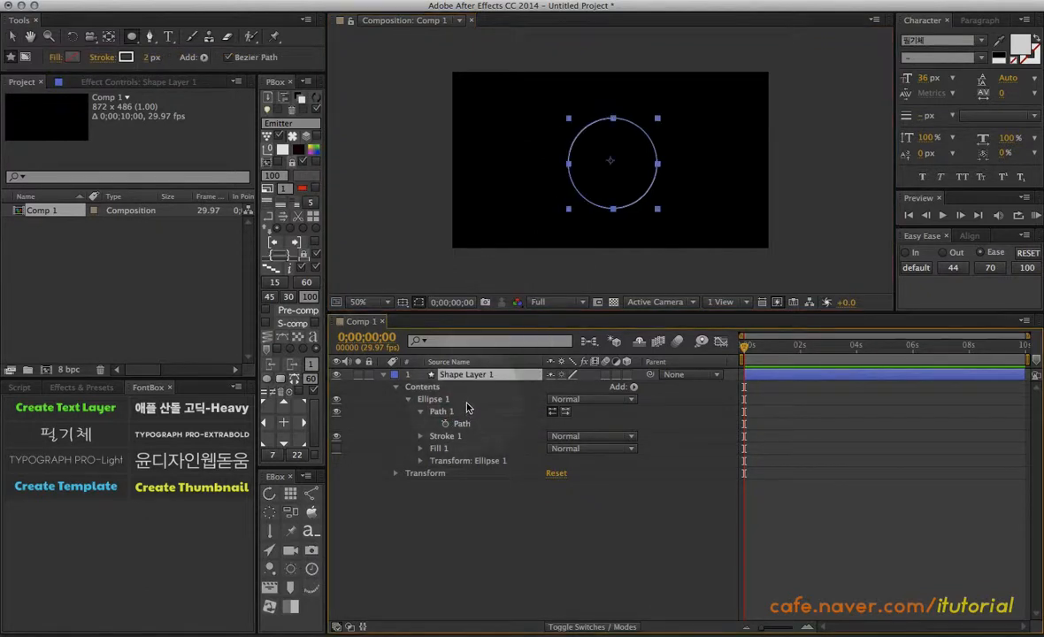
pyautogui.press('q')
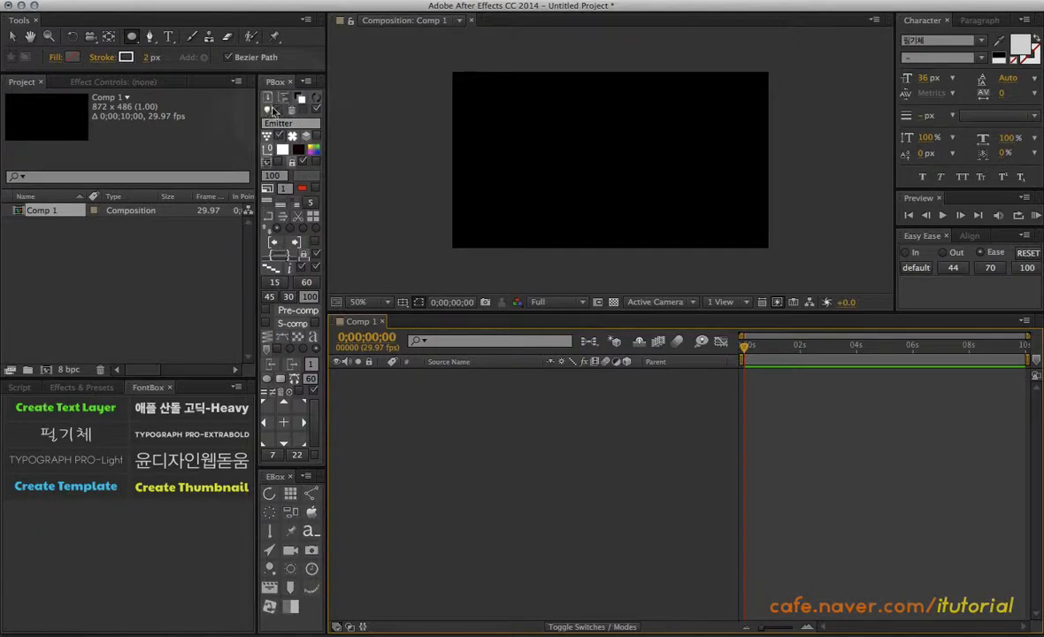
pyautogui.click(148, 37)
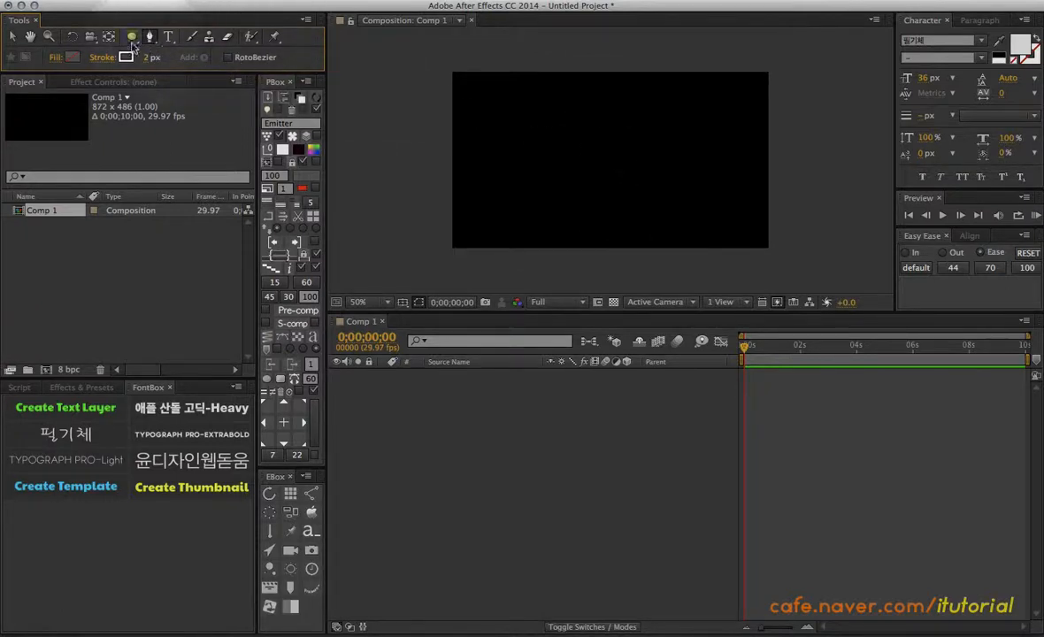
# - Draw an ellipse about 279 by 294 px with Bezier Path disabled and reveal its Ellipse Path 1 properties
pyautogui.press('v')
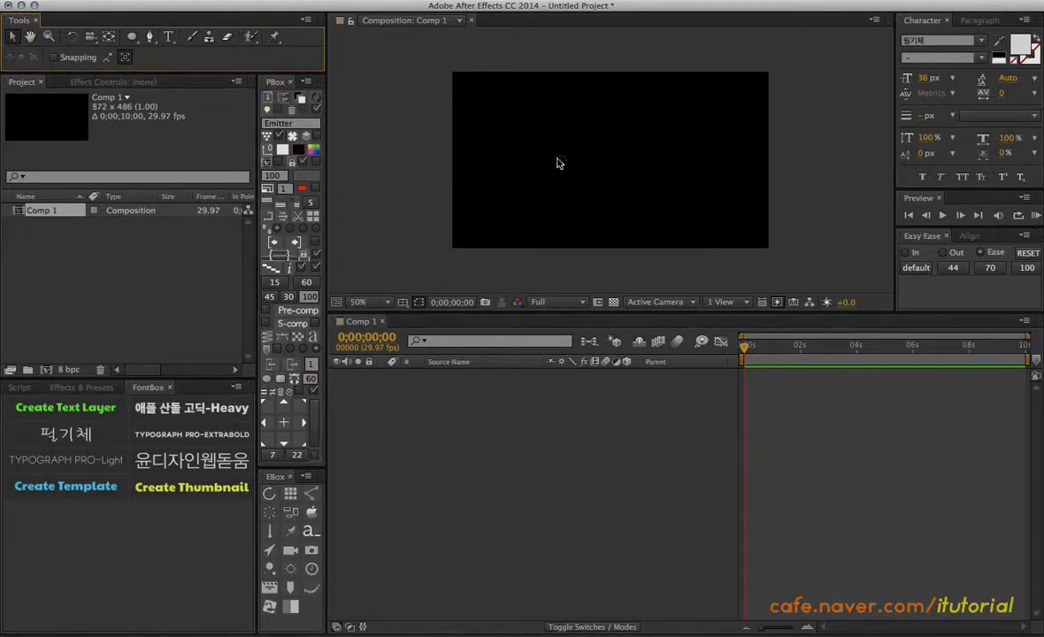
pyautogui.click(132, 37)
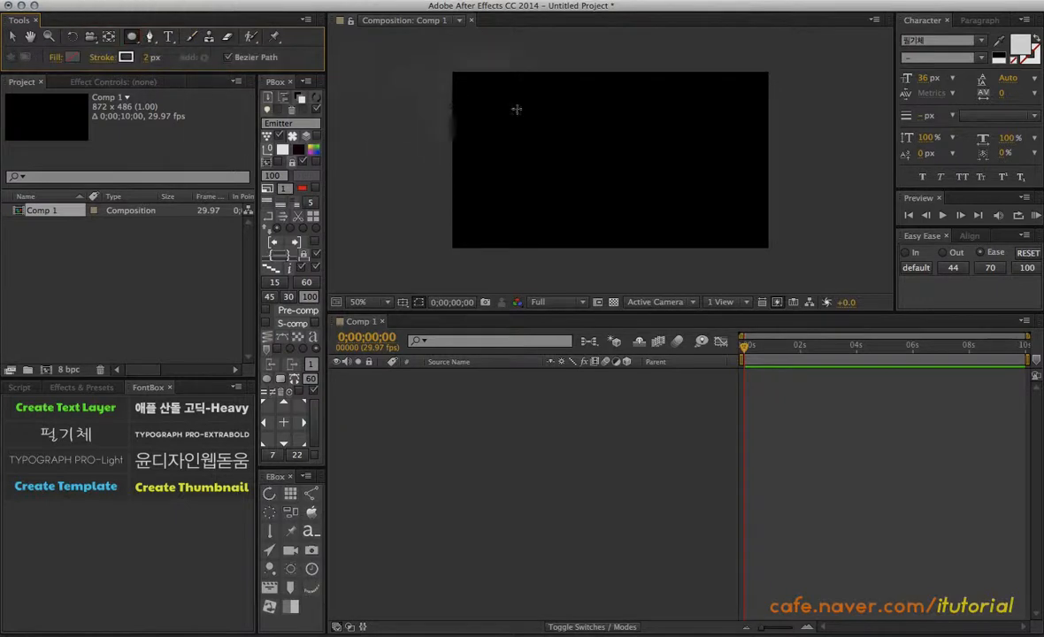
pyautogui.click(229, 58)
pyautogui.moveTo(532, 115); pyautogui.dragTo(634, 221)
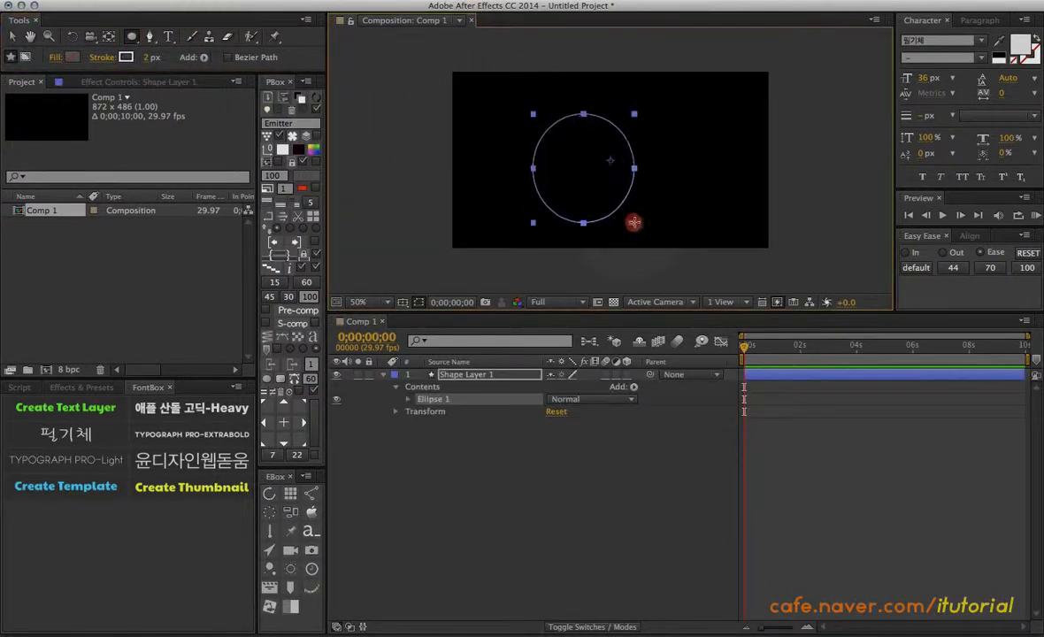
pyautogui.click(408, 400)
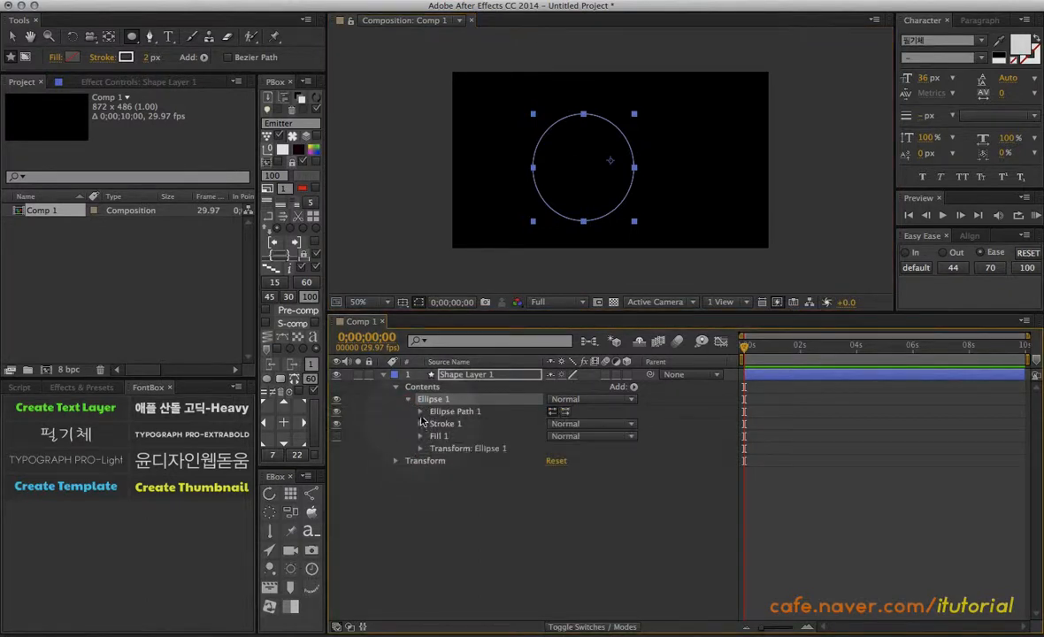
pyautogui.click(420, 411)
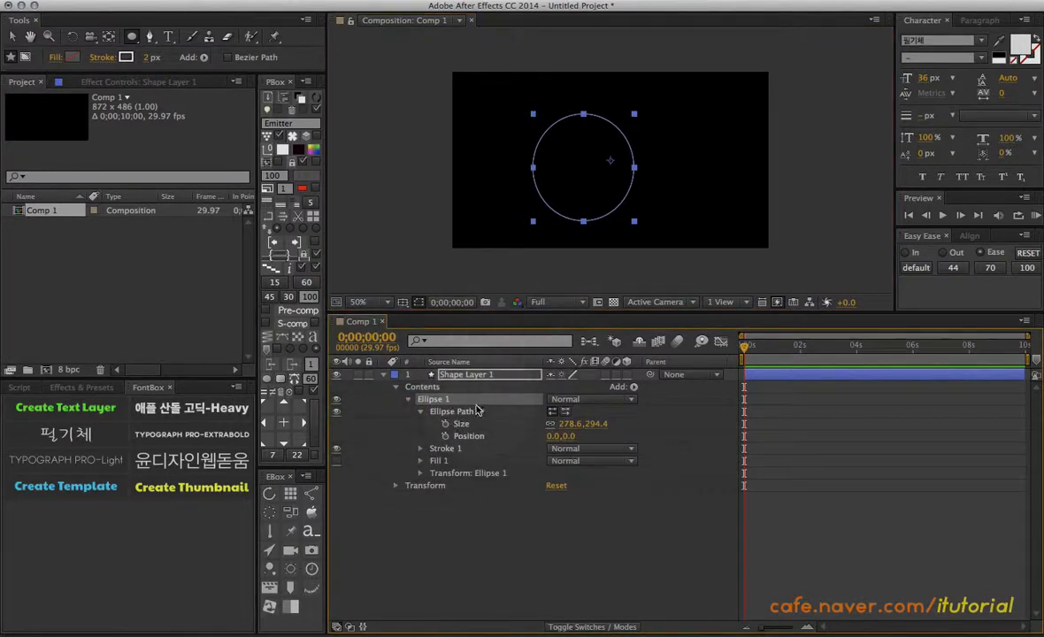
# - Replace the ellipse layer with a parametric five-pointed star of about 230 px outer radius and reveal its Polystar Path 1 properties
pyautogui.click(464, 375)
pyautogui.press('Delete')
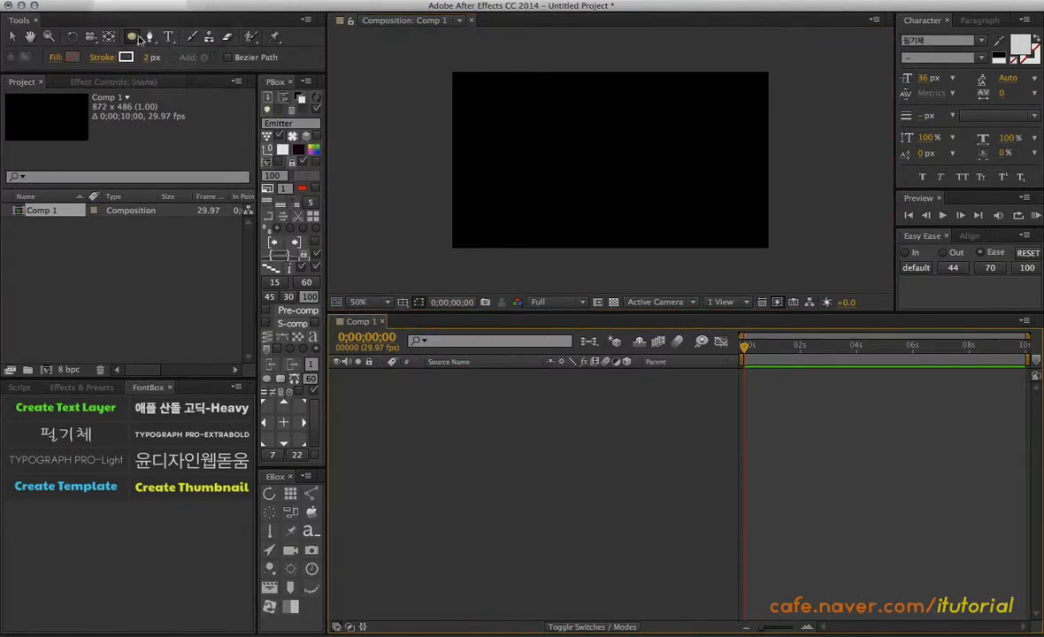
pyautogui.moveTo(131, 36); pyautogui.dragTo(200, 99)
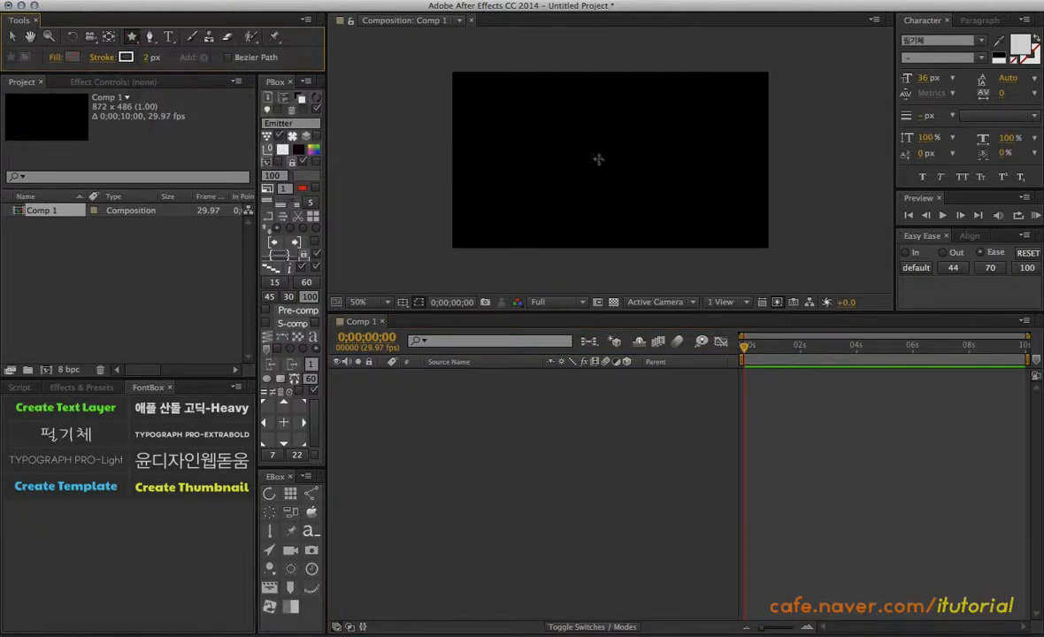
pyautogui.moveTo(600, 160); pyautogui.dragTo(587, 82)
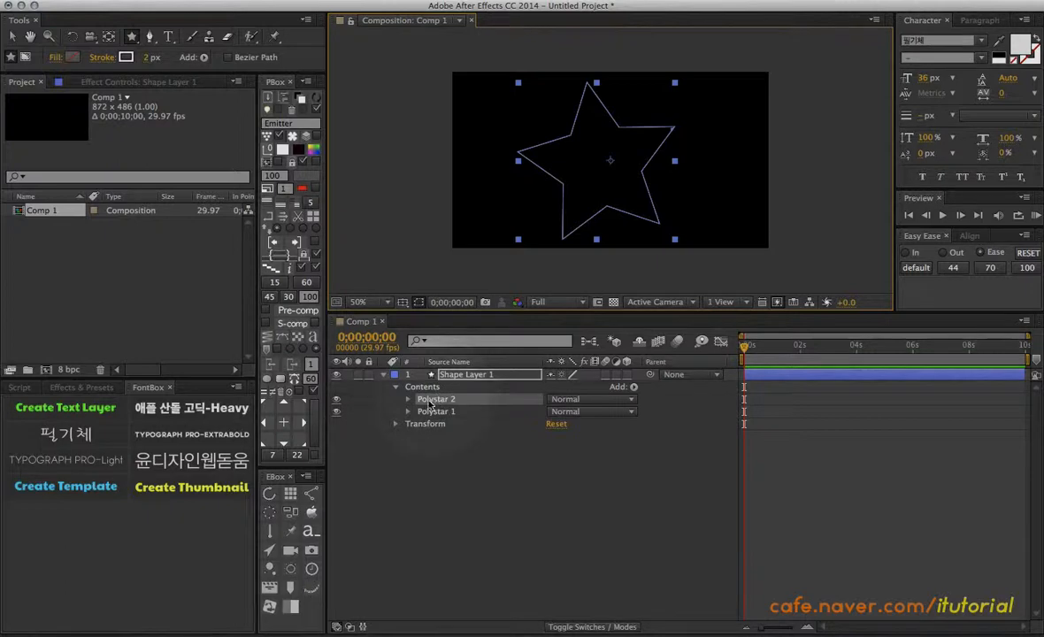
pyautogui.press('Delete')
pyautogui.click(408, 399)
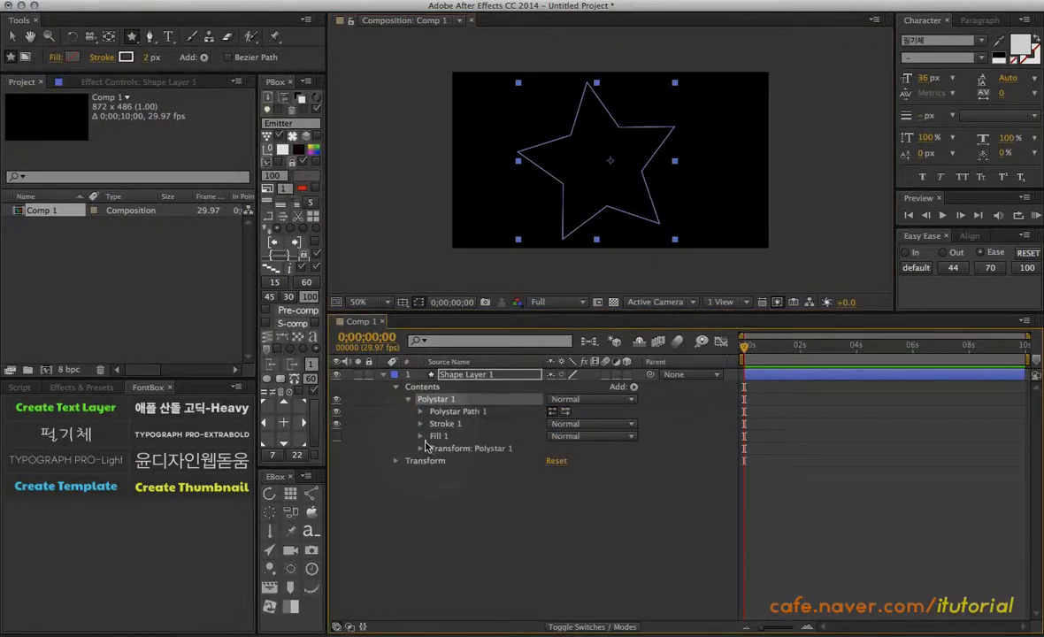
pyautogui.click(421, 411)
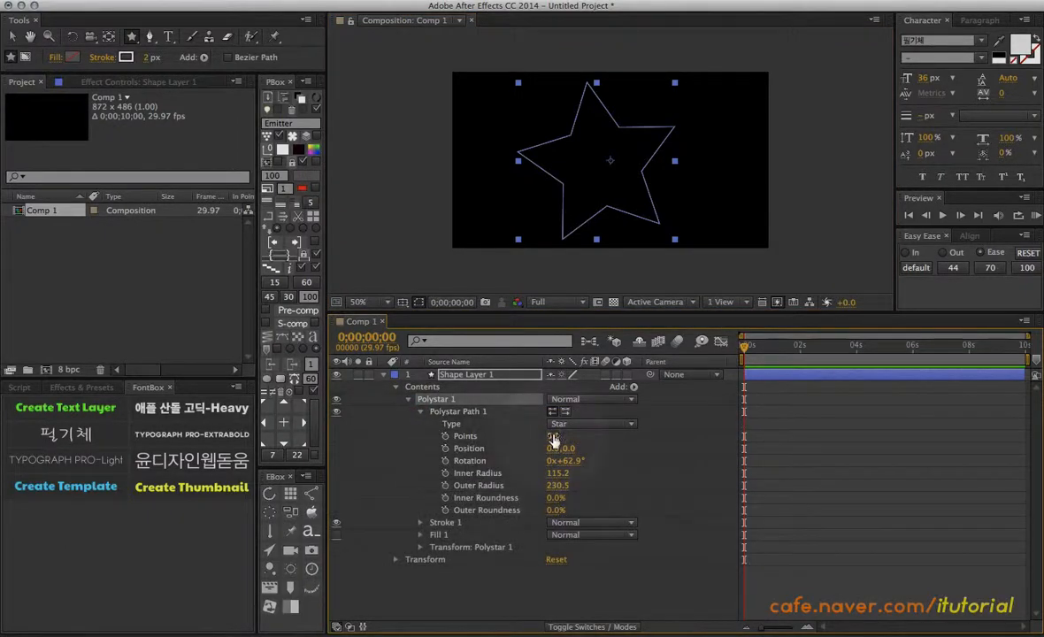
# - Set the star's Points to 21 and Position to 0.0, -1.0, and delete its shape layer
pyautogui.moveTo(553, 440)
pyautogui.mouseDown()
pyautogui.moveTo(574, 440)
pyautogui.moveTo(549, 441)
pyautogui.moveTo(560, 448)
pyautogui.mouseUp()
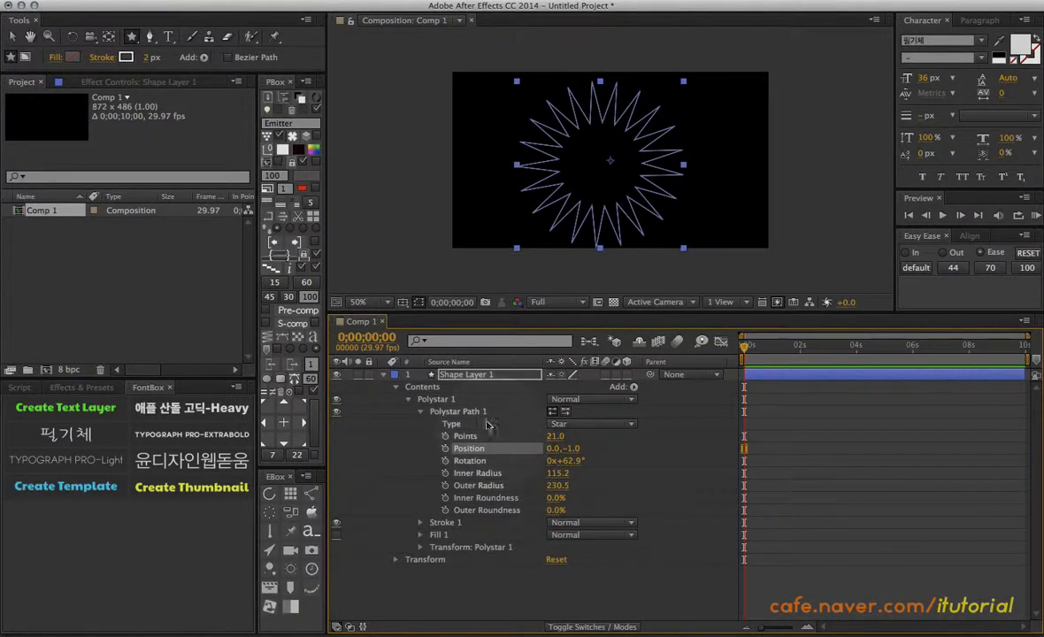
pyautogui.click(459, 377)
pyautogui.press('Delete')
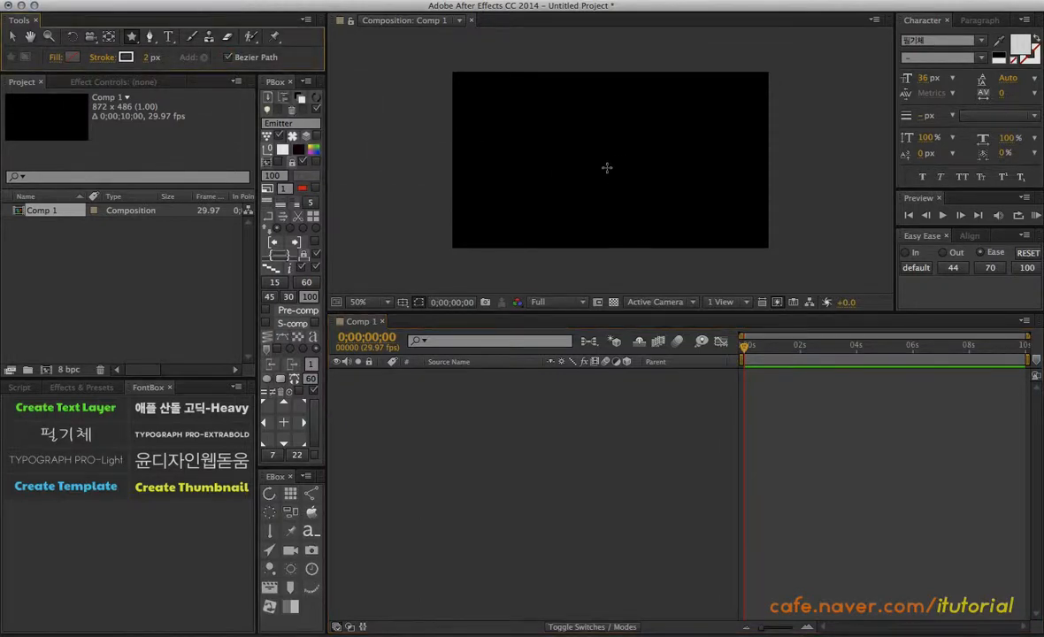
# - Draw a small star with Bezier Path enabled, reveal its Path 1 contents, and delete the shape layer
pyautogui.moveTo(607, 167)
pyautogui.mouseDown()
pyautogui.moveTo(667, 135)
pyautogui.moveTo(659, 149)
pyautogui.moveTo(634, 144)
pyautogui.mouseUp()
pyautogui.click(408, 399)
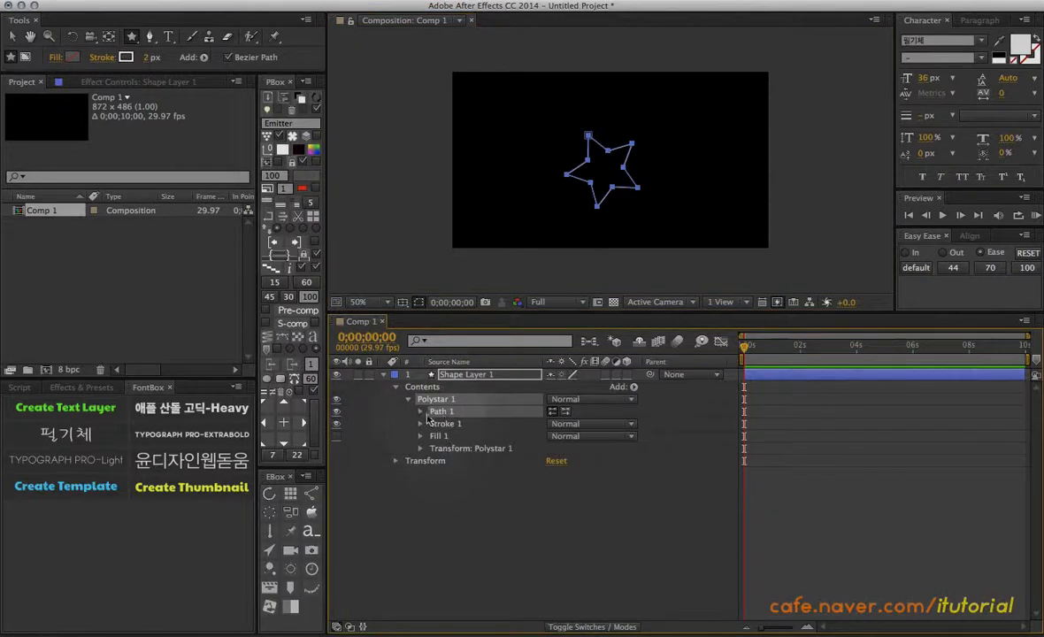
pyautogui.click(421, 411)
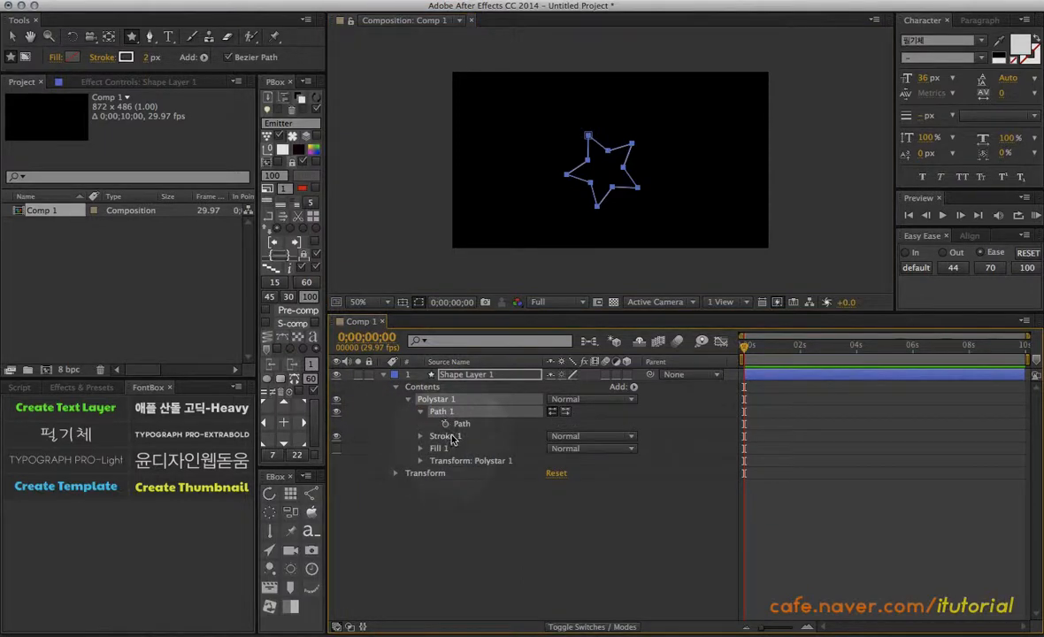
pyautogui.click(454, 376)
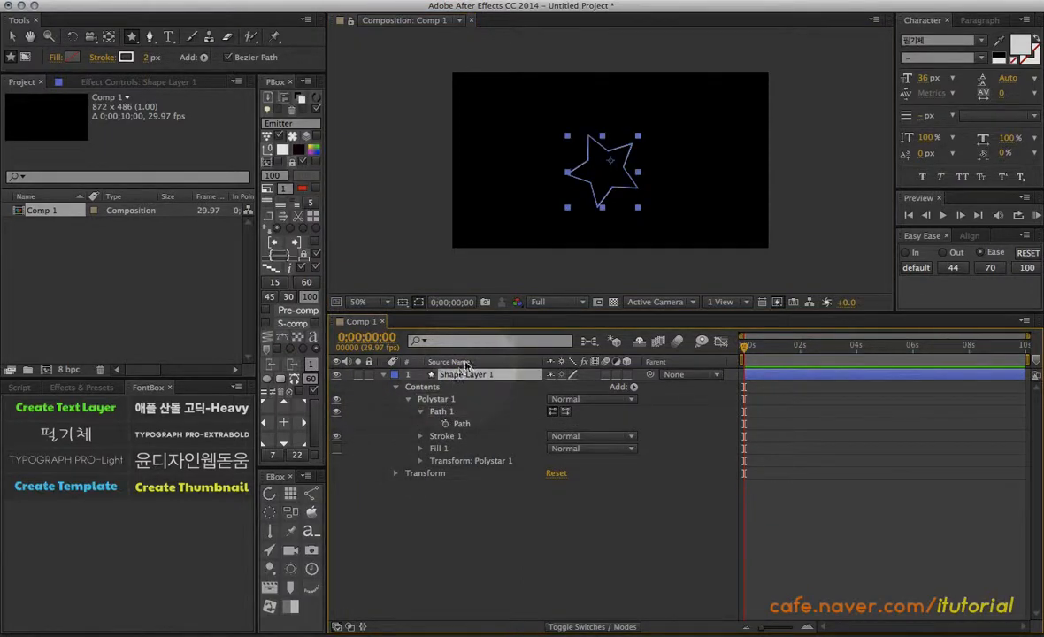
pyautogui.press('Delete')
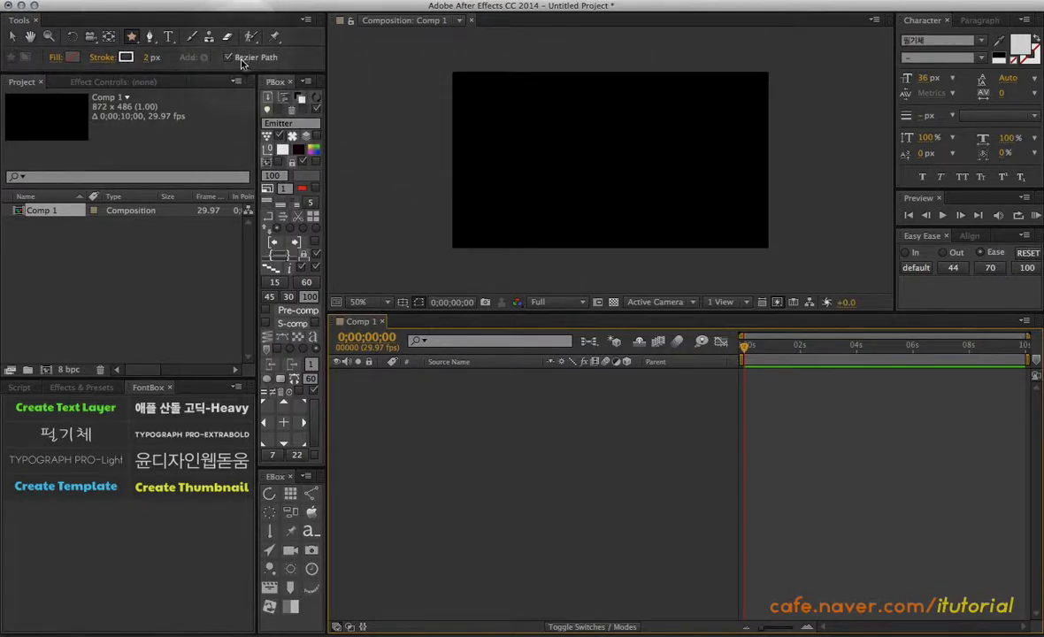
# - Draw a larger five-pointed Bezier star near the composition's centre, expand Path 1 to inspect its Path property, and delete the layer
pyautogui.moveTo(603, 158); pyautogui.dragTo(654, 135)
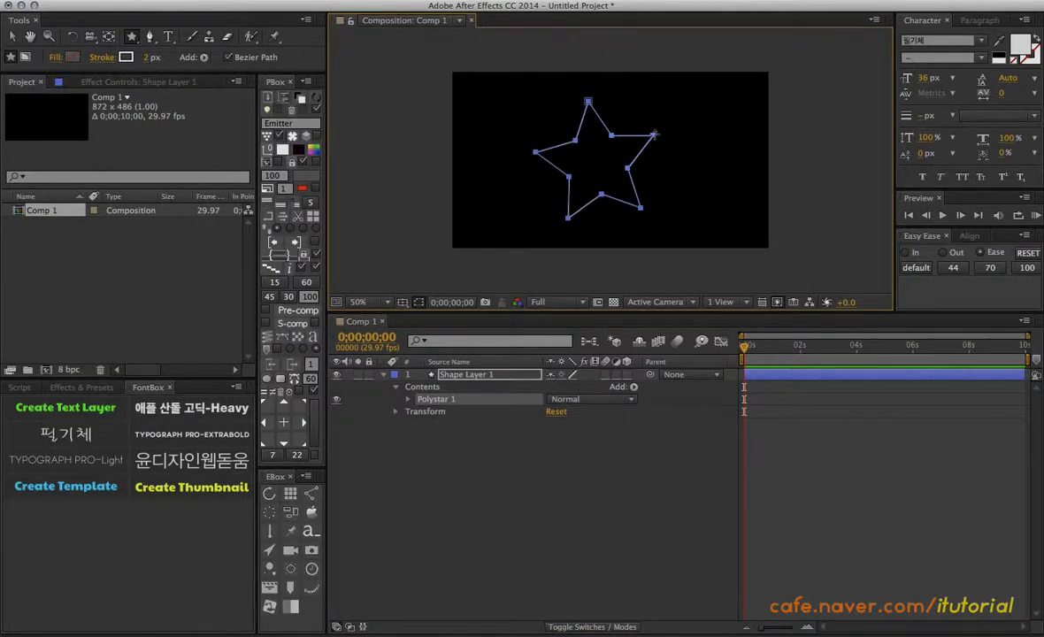
pyautogui.click(408, 399)
pyautogui.click(421, 412)
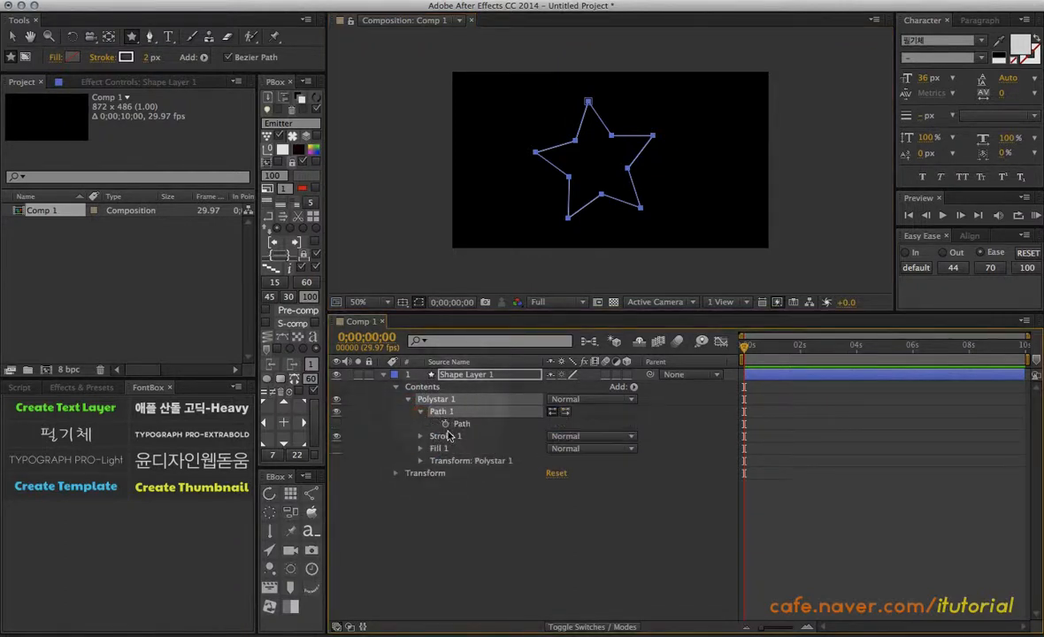
pyautogui.click(462, 378)
pyautogui.press('Delete')
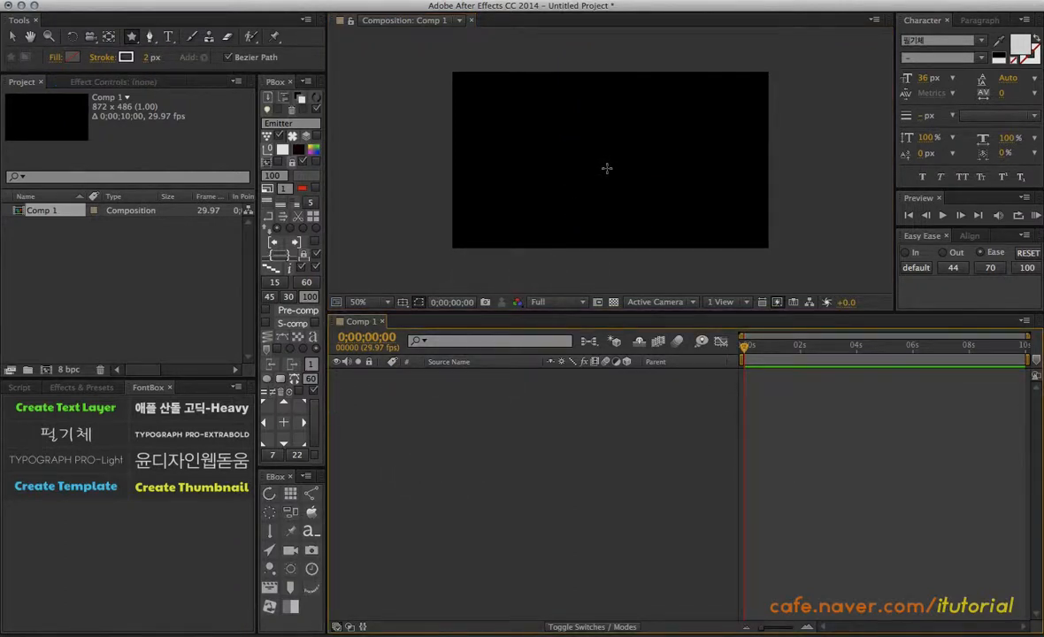
# - Draw a Bezier star near the composition's centre, raising its point count to about twenty and rounding its outer points into scallops while drawing
pyautogui.moveTo(607, 168); pyautogui.dragTo(657, 143)
pyautogui.press('Up')
pyautogui.press('Up')
pyautogui.press('Up')
pyautogui.press('Up')
pyautogui.press('Up')
pyautogui.press('Up')
pyautogui.press('Up')
pyautogui.press('Up')
pyautogui.press('Up')
pyautogui.press('Up')
pyautogui.press('Up')
pyautogui.press('Up')
pyautogui.press('Up')
pyautogui.press('Up')
pyautogui.press('Up')
pyautogui.press('Up')
pyautogui.press('Up')
pyautogui.press('Right')
pyautogui.press('Right')
pyautogui.press('Right')
pyautogui.press('Right')
pyautogui.press('Right')
pyautogui.press('Right')
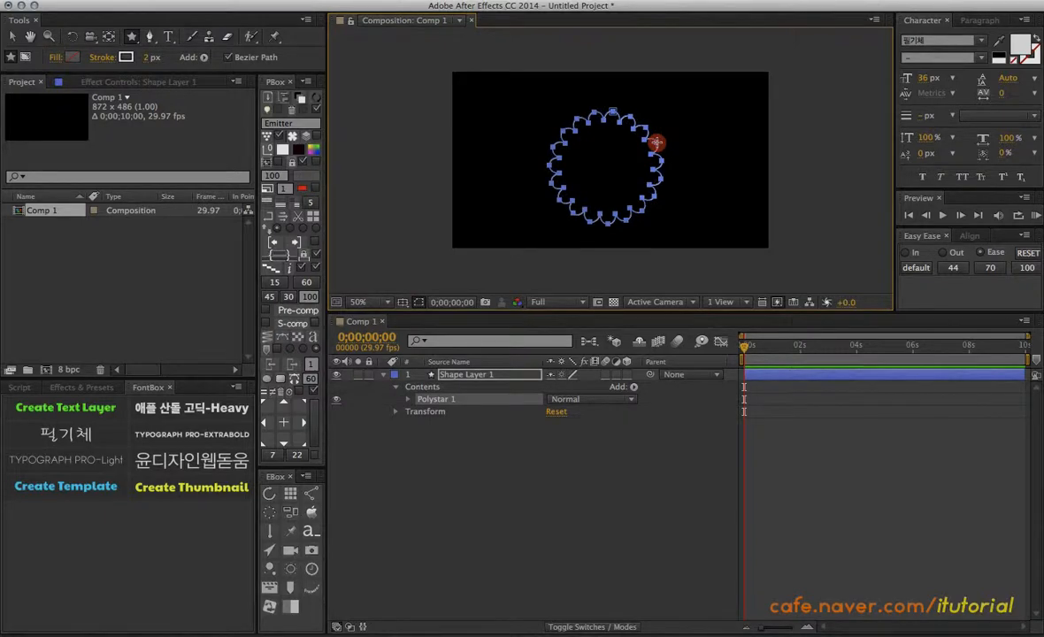
pyautogui.moveTo(656, 143); pyautogui.dragTo(655, 142)
pyautogui.click(422, 443)
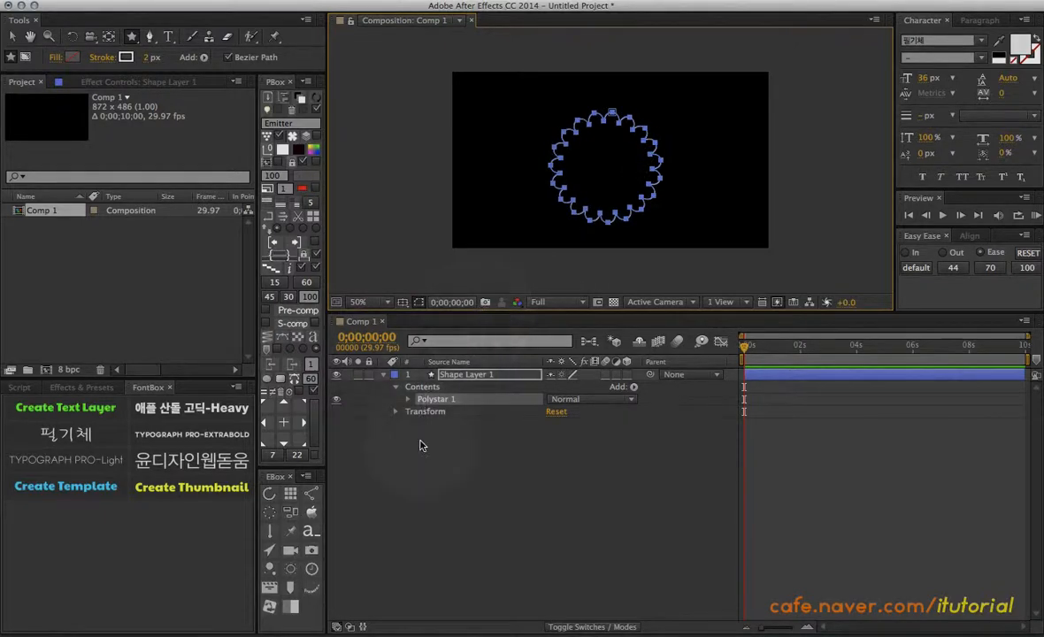
# - Expand Polystar 1 and Path 1 on the scalloped shape and select the Path property to show its vertices
pyautogui.click(435, 403)
pyautogui.click(408, 400)
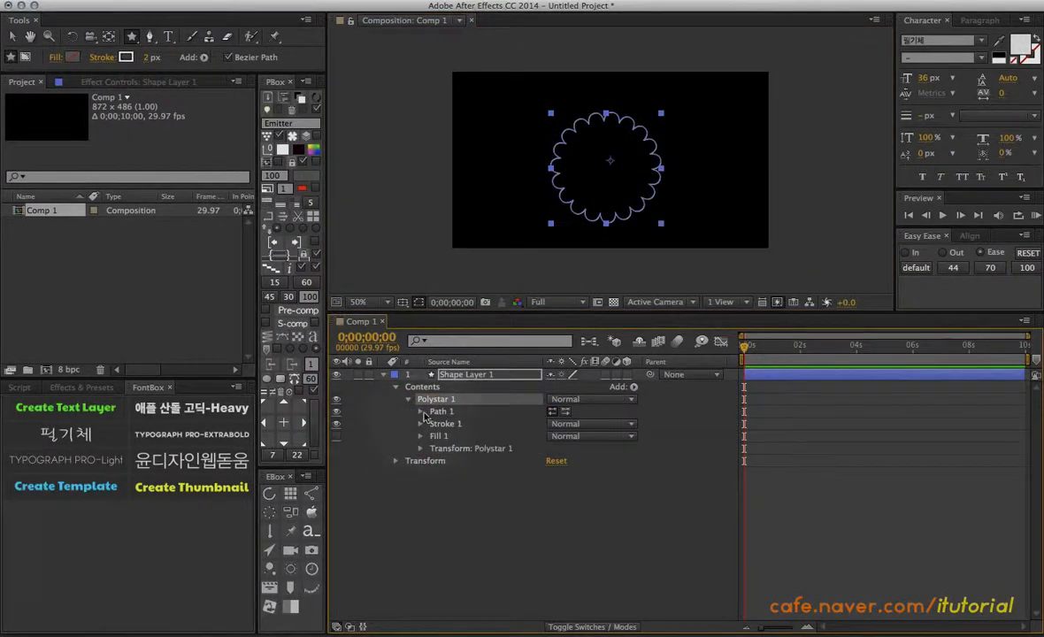
pyautogui.click(420, 412)
pyautogui.click(459, 423)
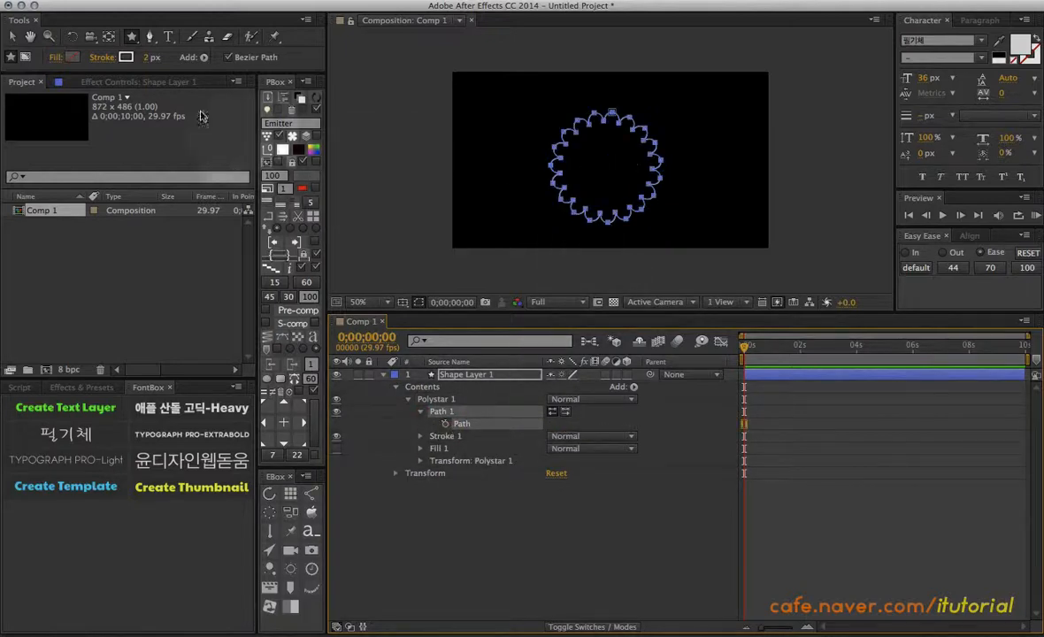
# - Reshape the scalloped path by pulling two upper-left vertices outward and one left vertex inward, and deselect the shape
pyautogui.click(13, 36)
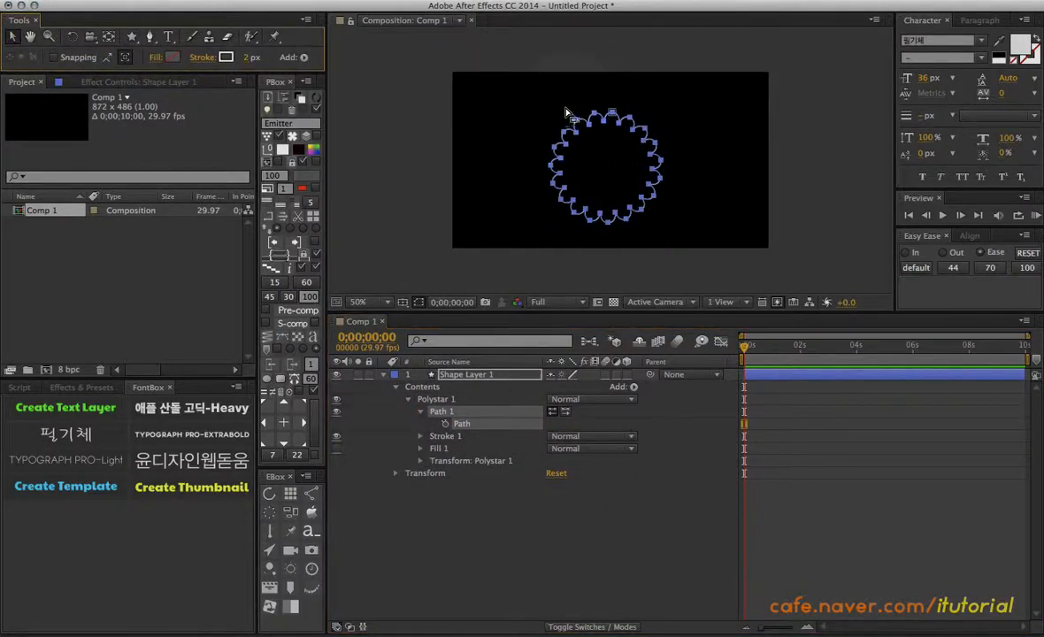
pyautogui.moveTo(566, 109)
pyautogui.mouseDown()
pyautogui.moveTo(582, 131)
pyautogui.moveTo(570, 89)
pyautogui.mouseUp()
pyautogui.moveTo(571, 133); pyautogui.dragTo(535, 120)
pyautogui.moveTo(560, 162); pyautogui.dragTo(581, 163)
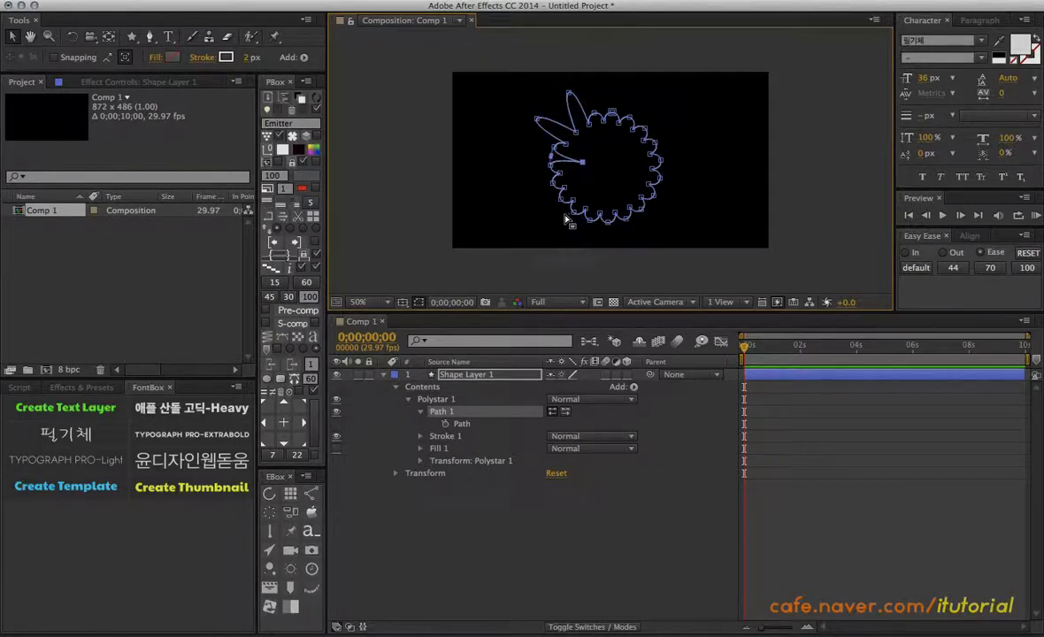
pyautogui.click(479, 514)
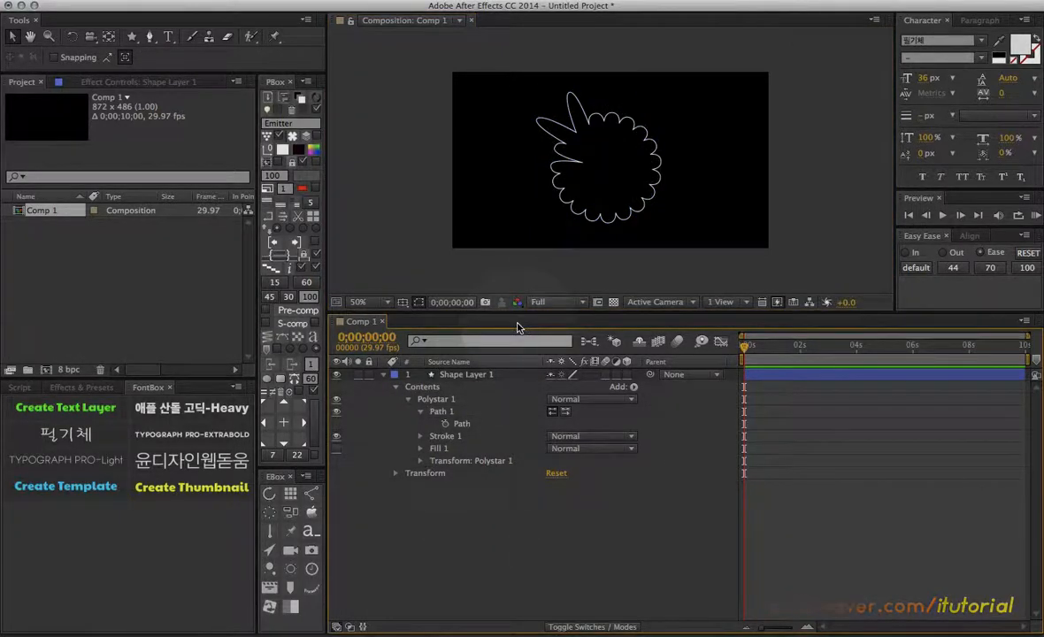